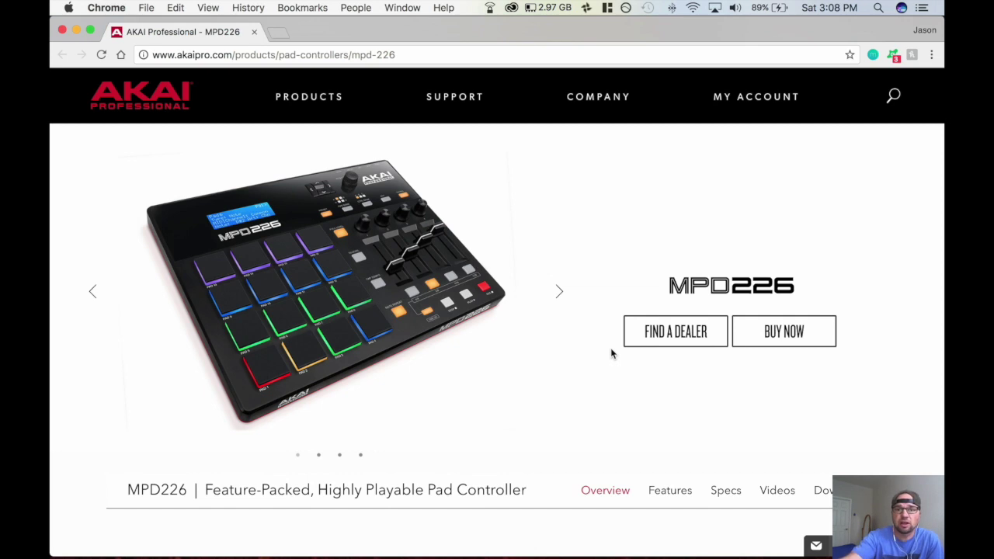
- Bring up the MPD226 Downloads list showing Editor v1.0.8, then switch to MPD226 Editor
scroll(625, 250, "down", 3)
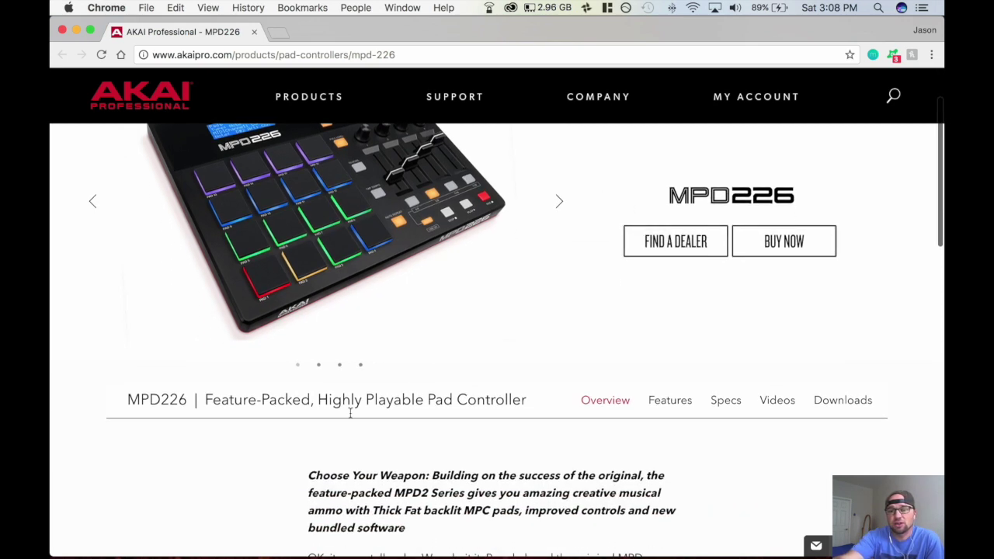
left_click(842, 400)
scroll(574, 307, "down", 5)
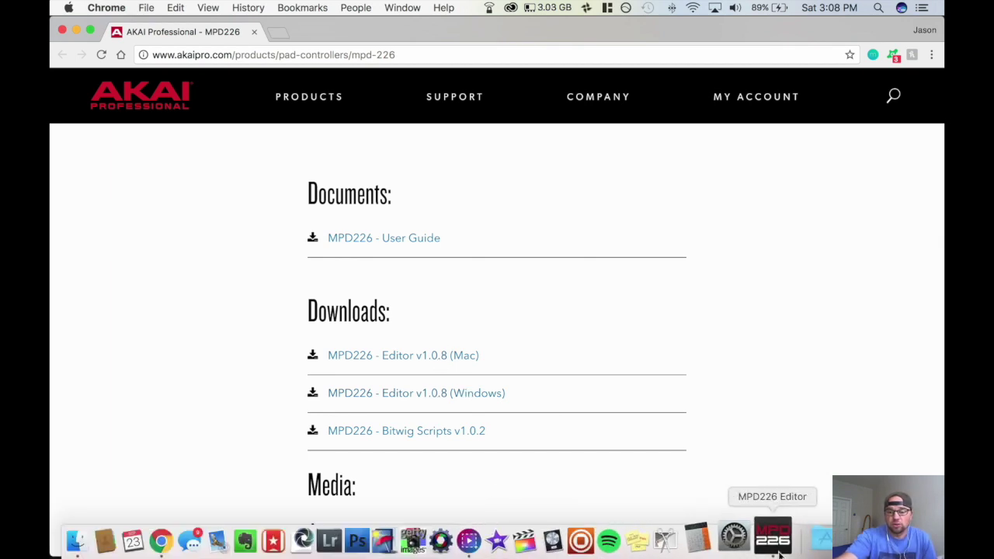
left_click(773, 537)
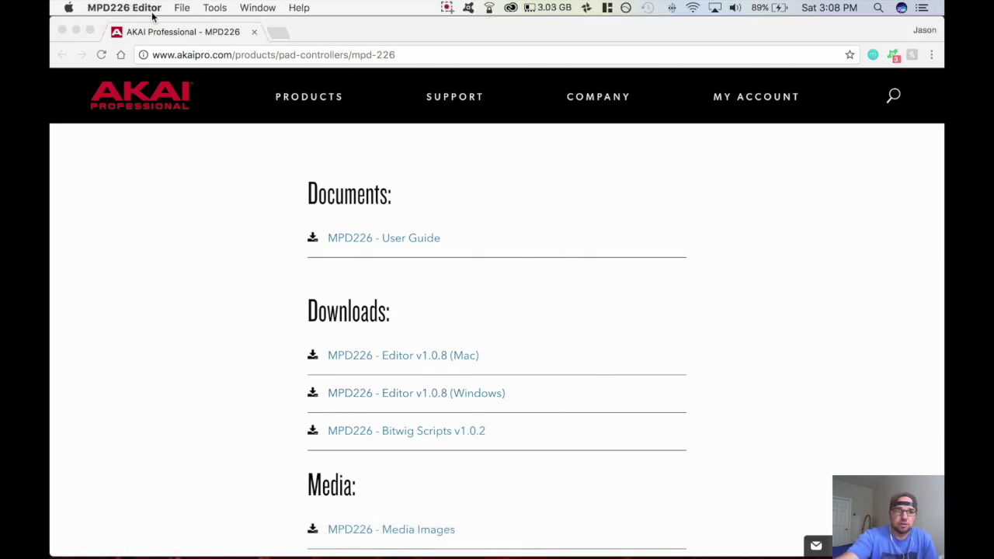
- Start a new untitled preset window from the File menu
left_click(128, 8)
left_click(180, 7)
left_click(180, 7)
left_click(192, 23)
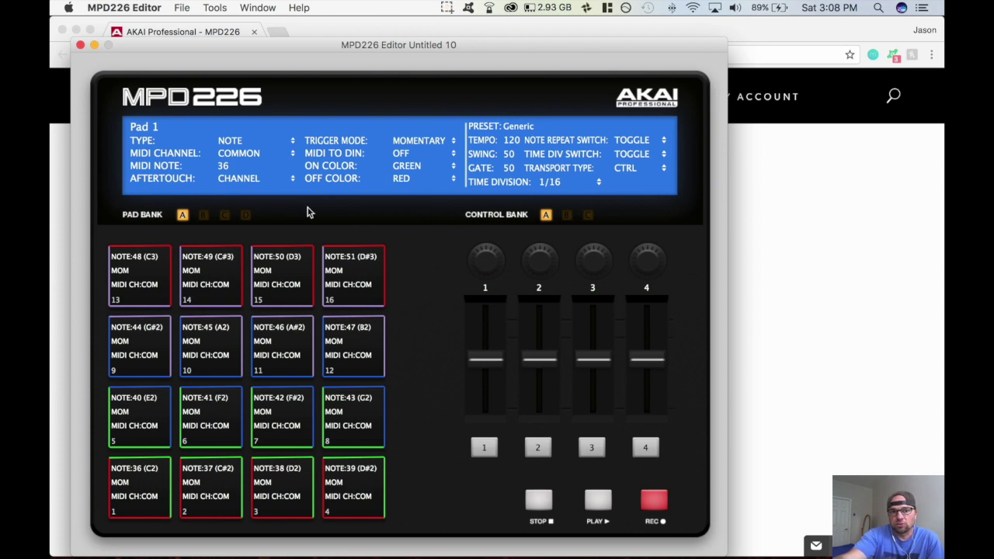
- In Open Preset, browse to Music > MPC > MPD226 Factory Presets
left_click(181, 8)
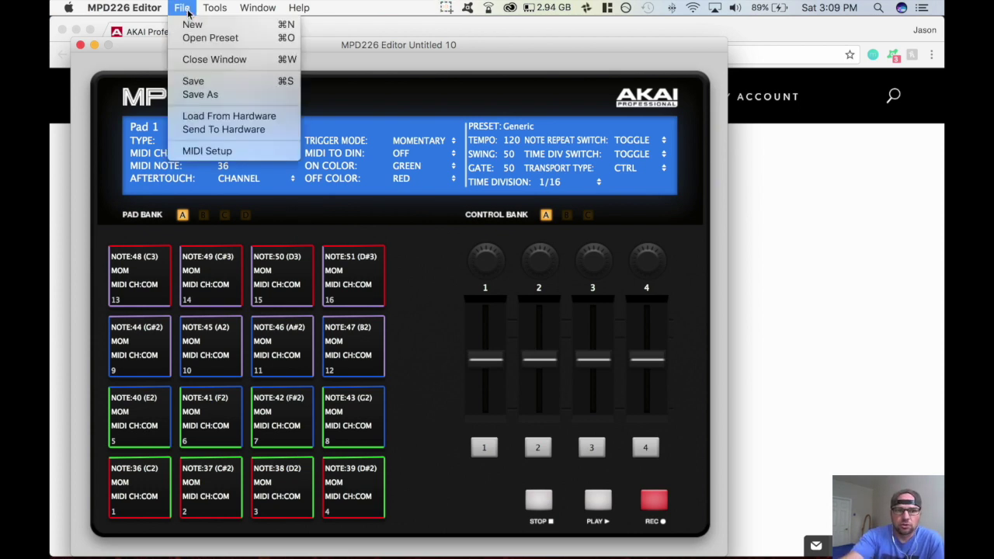
left_click(177, 38)
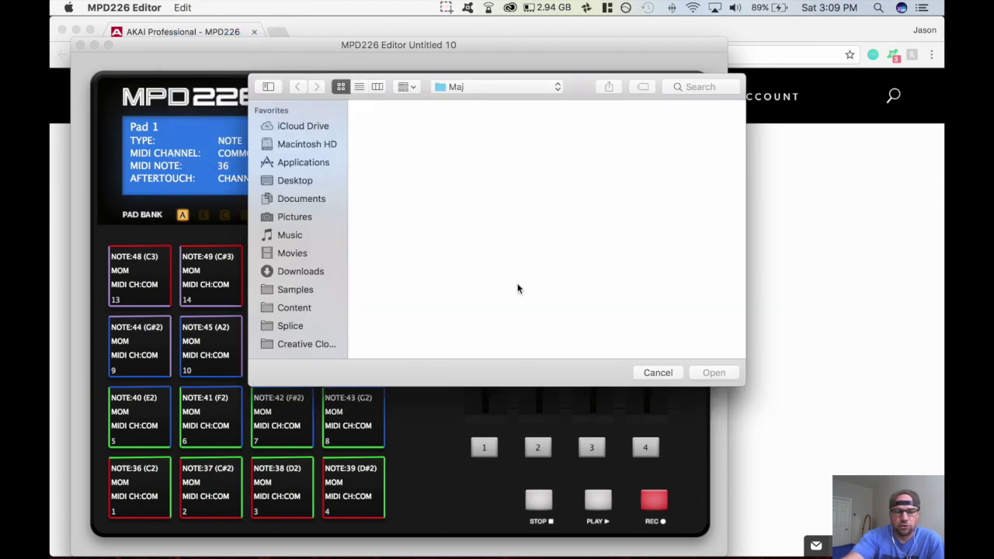
left_click(309, 235)
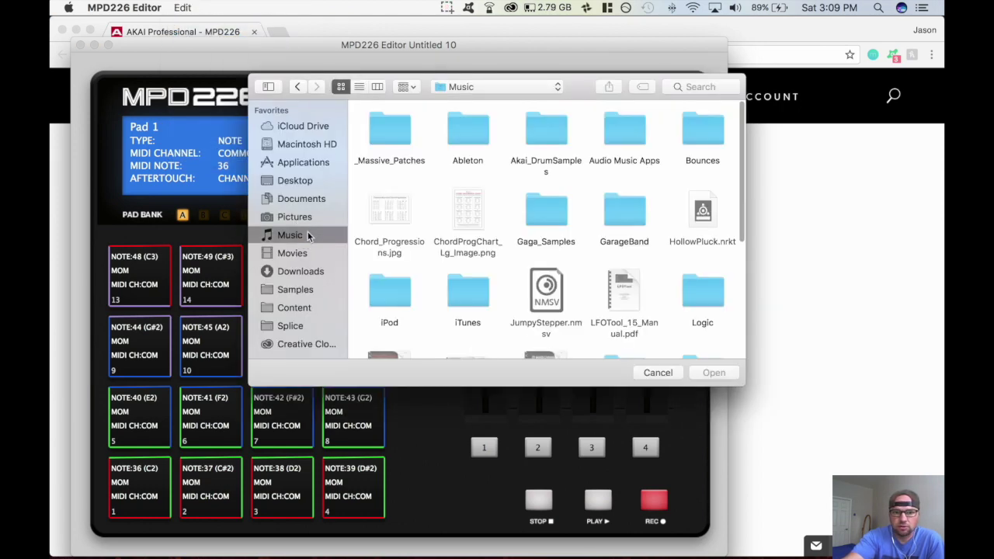
scroll(676, 256, "down", 1)
scroll(677, 256, "down", 3)
double_click(712, 220)
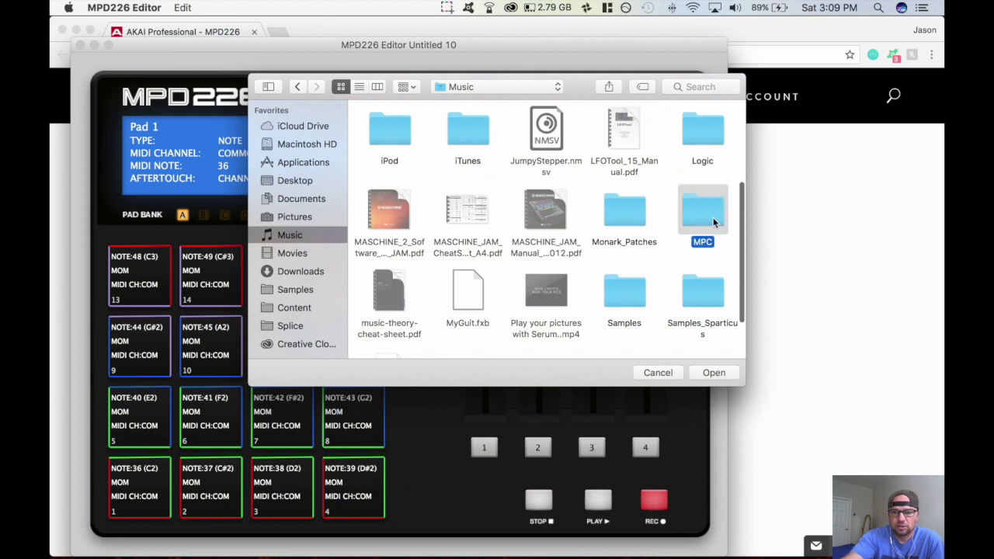
double_click(393, 126)
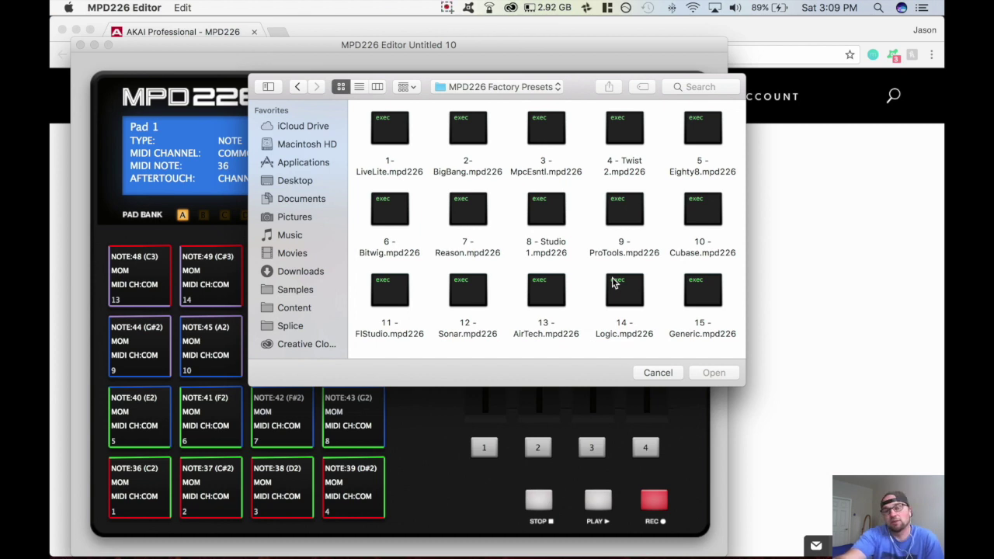
double_click(708, 296)
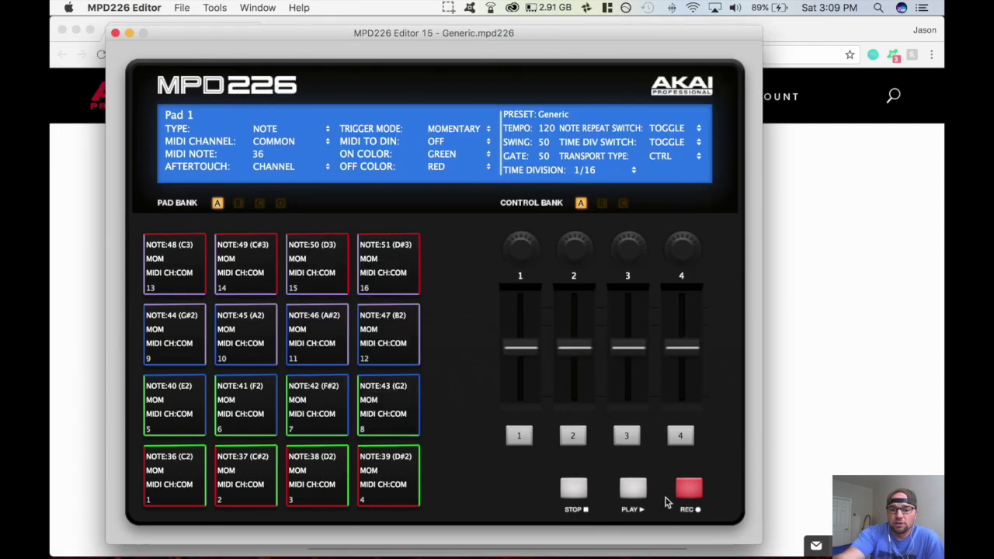
left_click(522, 439)
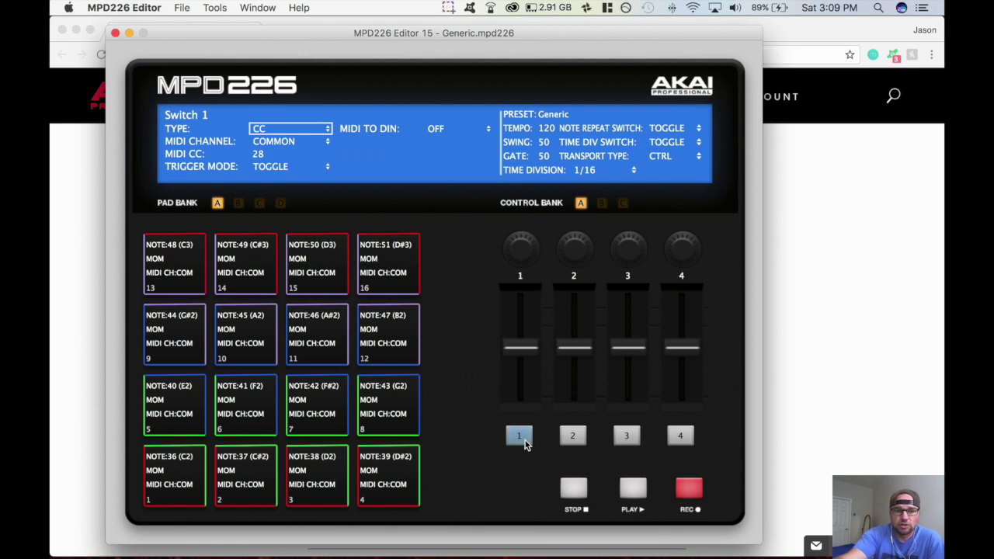
left_click(573, 440)
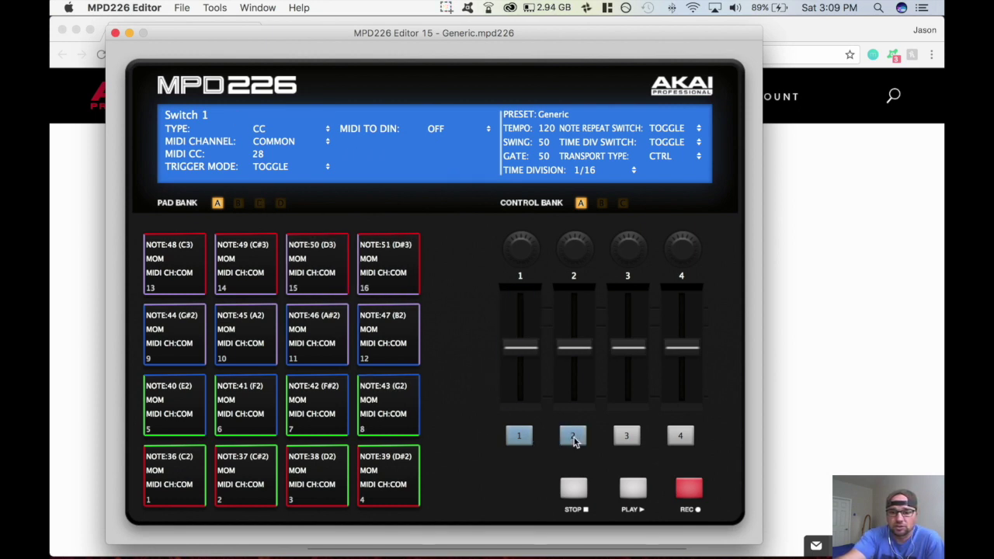
left_click(626, 438)
left_click(677, 438)
left_click(513, 440)
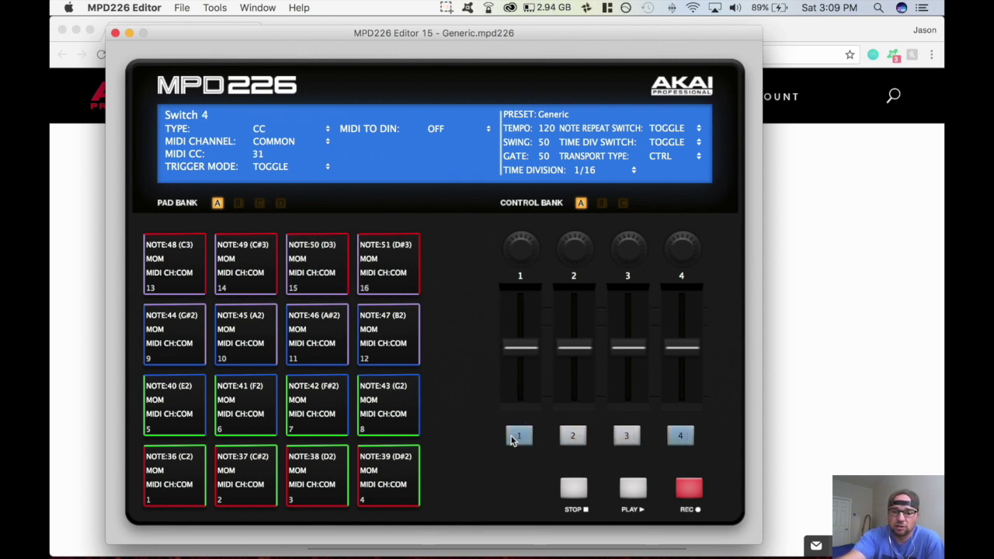
left_click(518, 350)
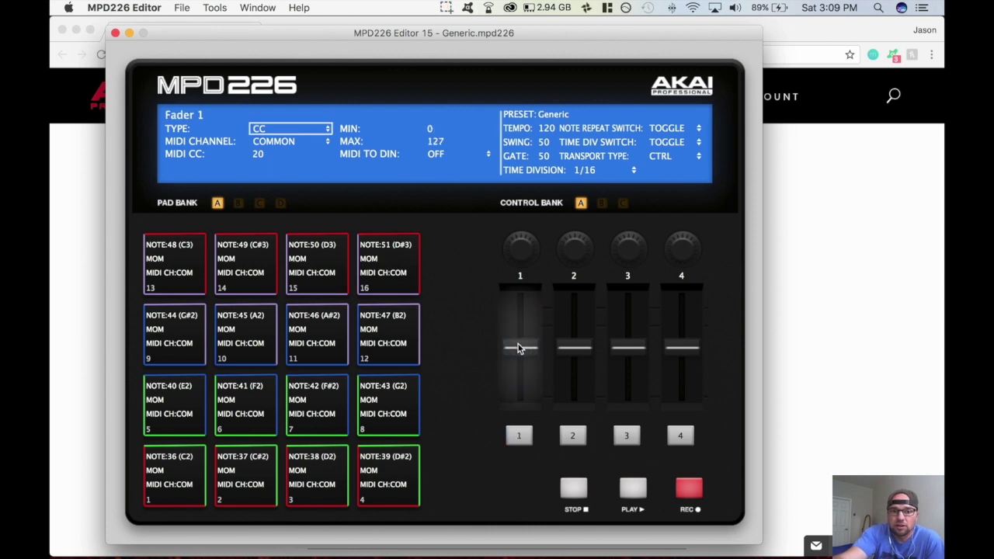
left_click(576, 344)
left_click(640, 347)
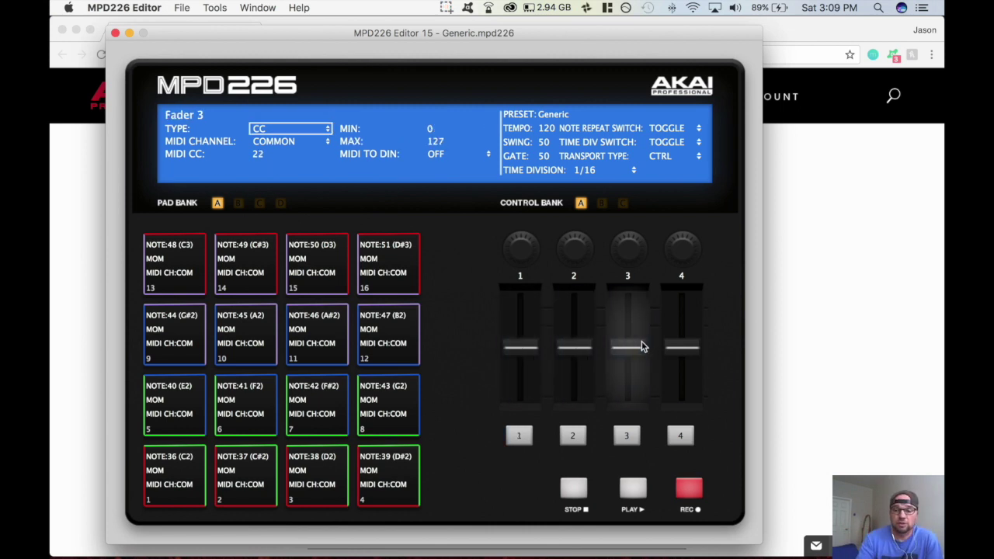
left_click(514, 249)
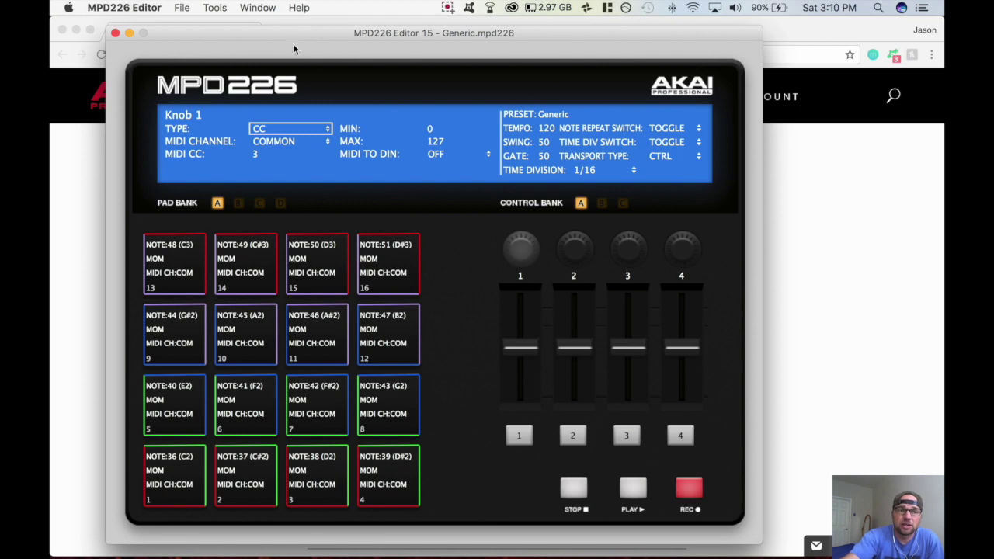
mouse_move(278, 39)
left_mouse_down()
mouse_move(317, 58)
mouse_move(284, 30)
left_mouse_up()
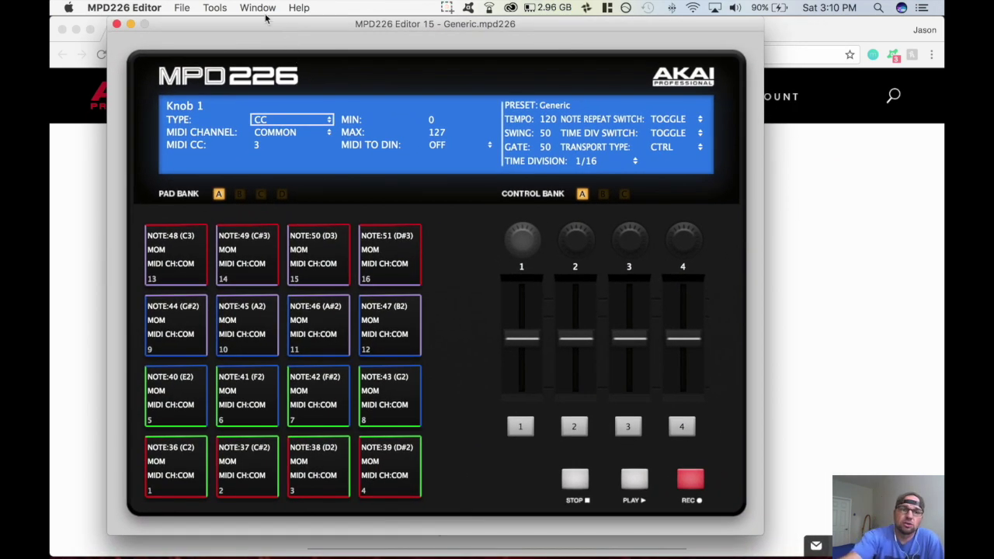
- Open Tools > Auto Populate Tool and arrange it side by side with the preset editor
left_click(222, 8)
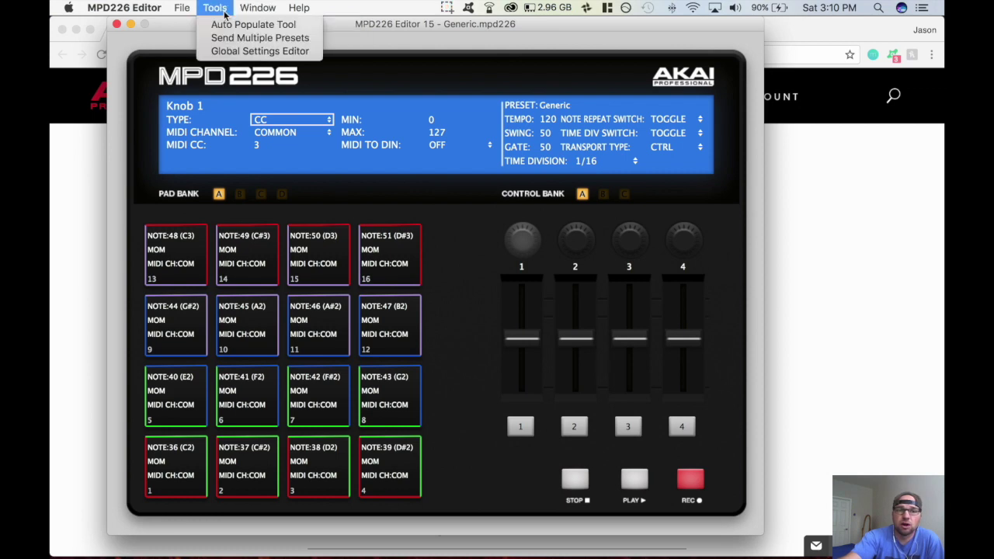
left_click(230, 25)
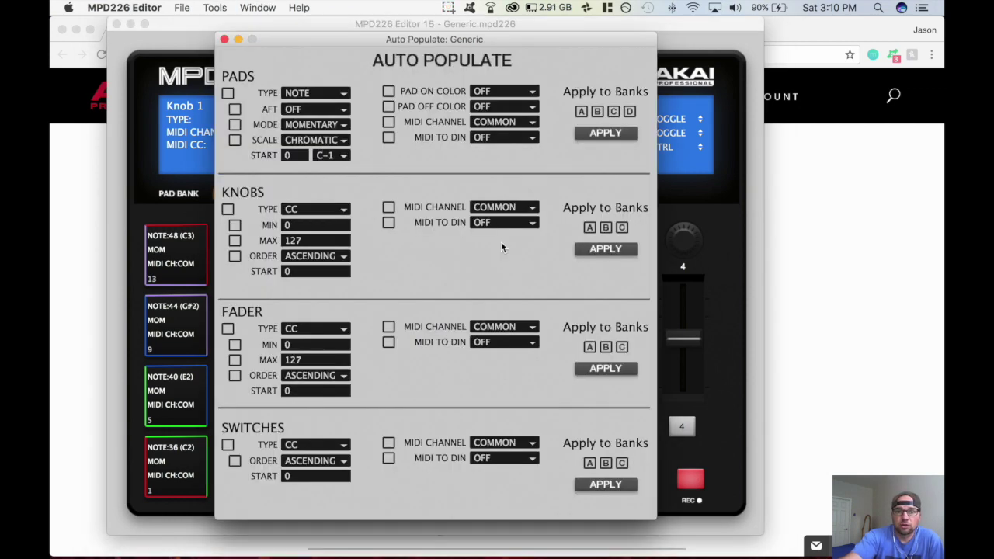
left_click_drag(402, 40, 646, 41)
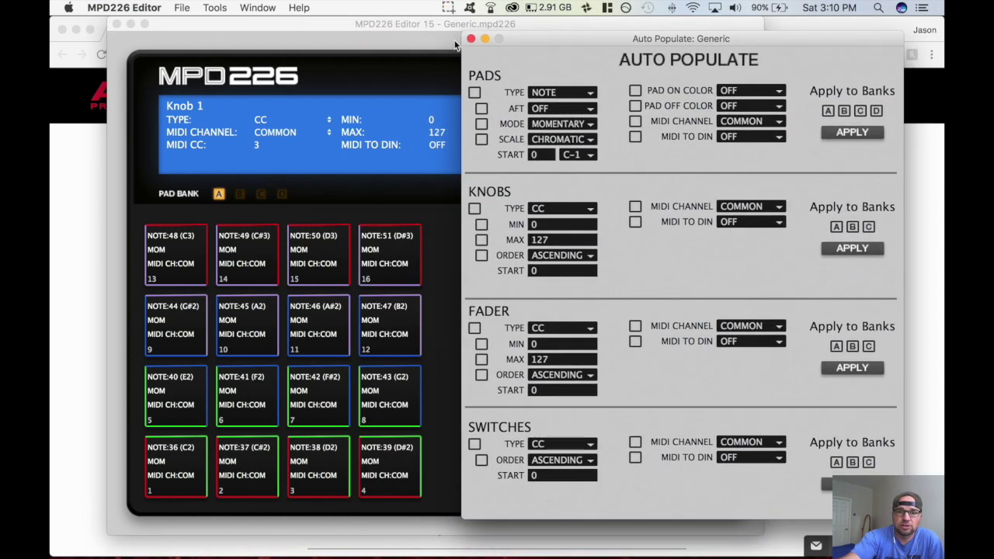
left_click(355, 38)
left_click_drag(533, 27, 475, 26)
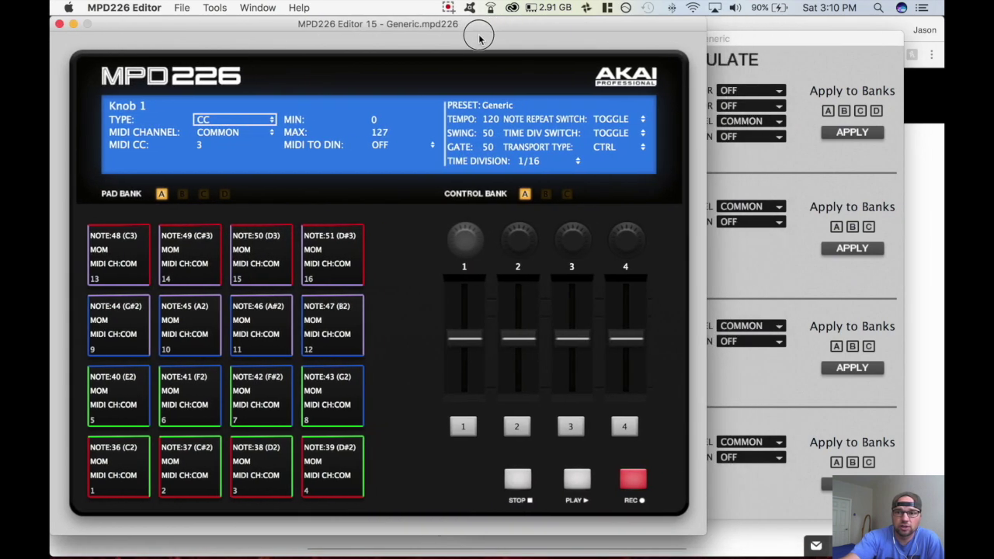
left_click(820, 37)
left_click_drag(815, 41, 844, 36)
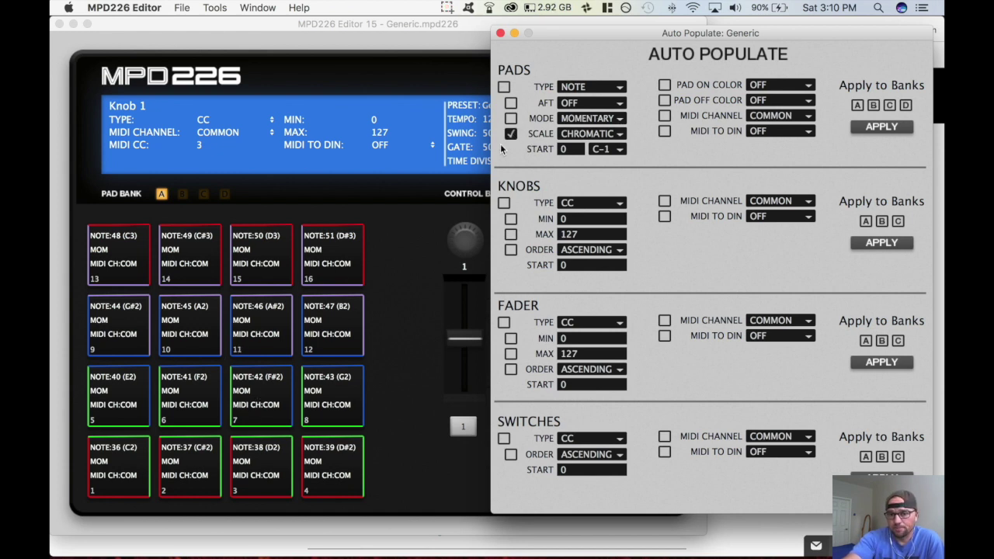
- Choose MINOR as the PADS scale and E0 (16) as the START note
left_click(590, 134)
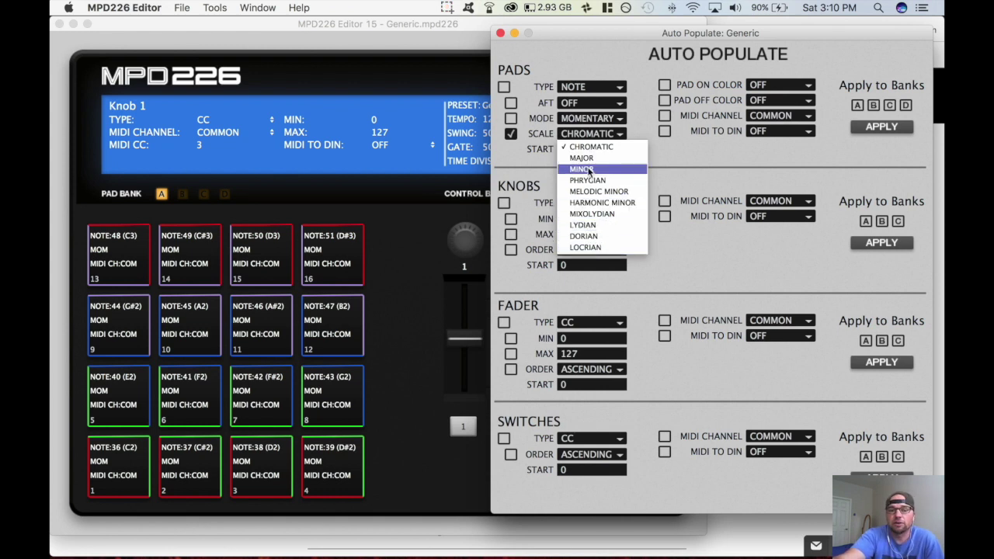
left_click(588, 169)
left_click(624, 150)
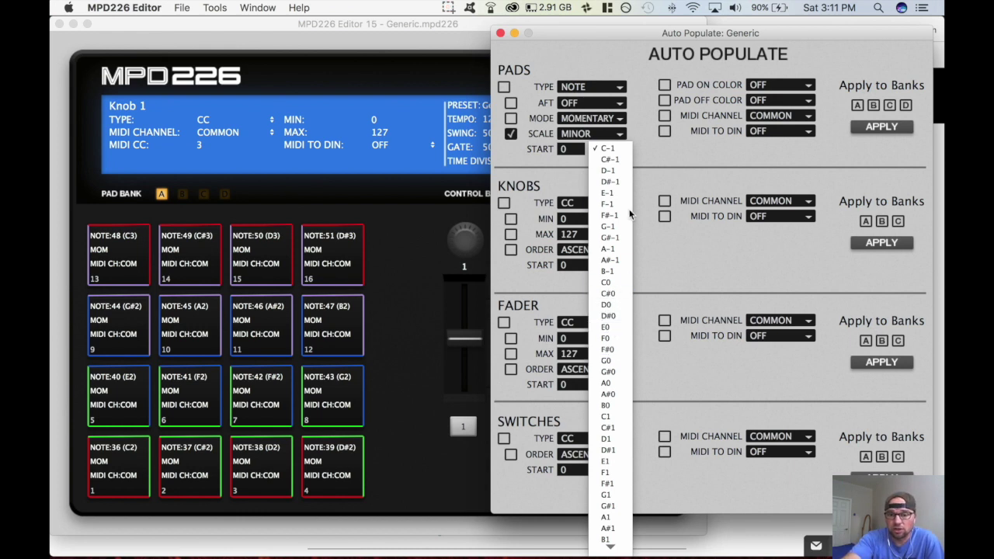
left_click(614, 326)
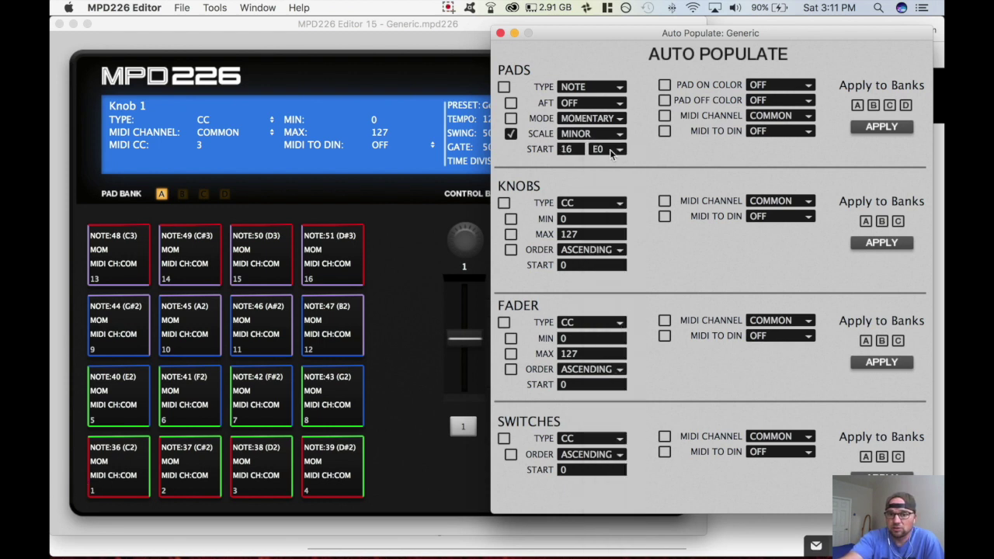
- Set the pad on colour to HOT PINK and the pad off colour to AQUA
left_click(807, 86)
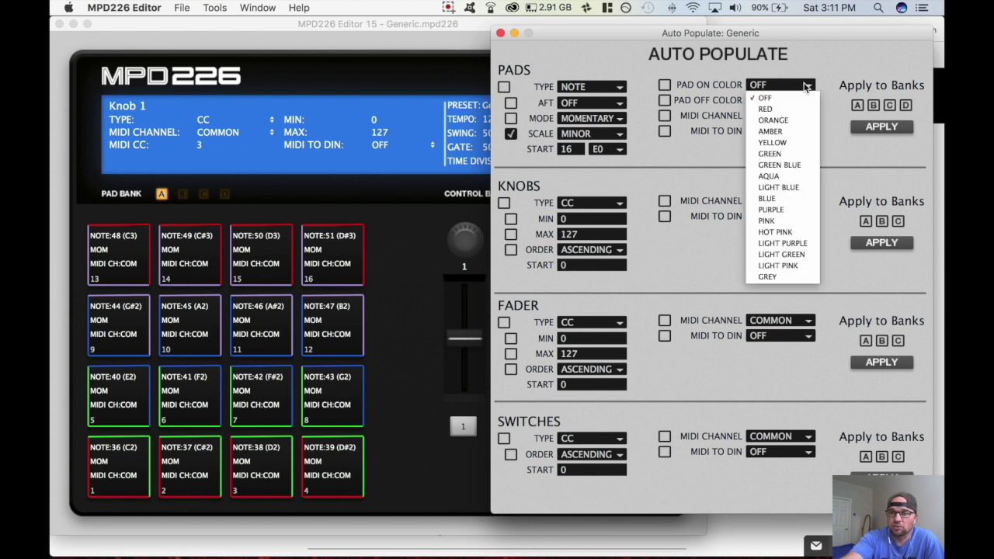
left_click(780, 232)
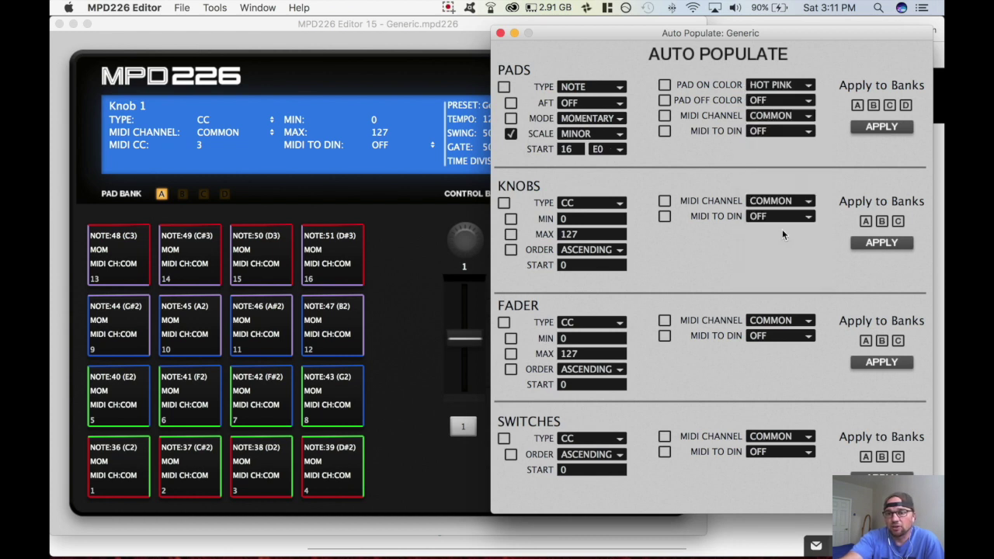
left_click(792, 100)
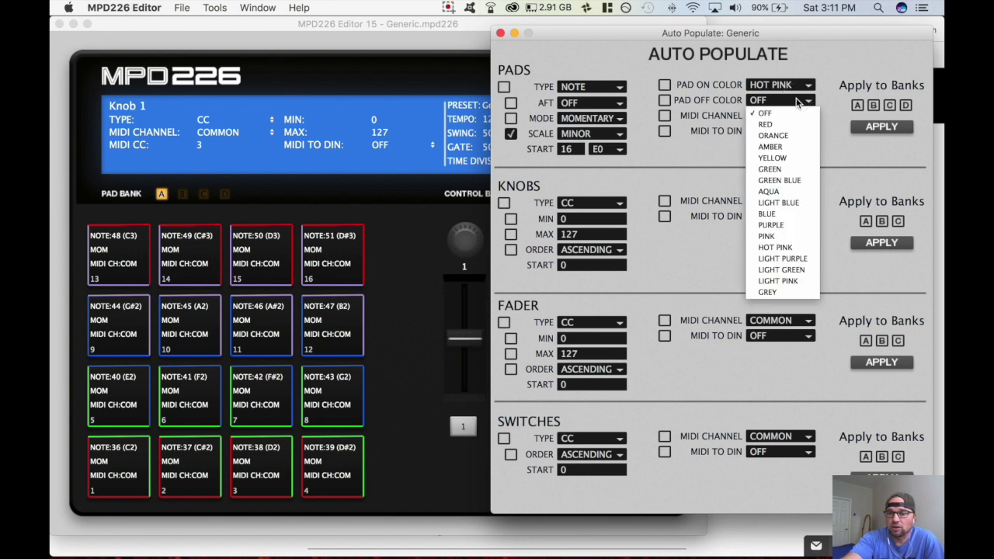
left_click(776, 190)
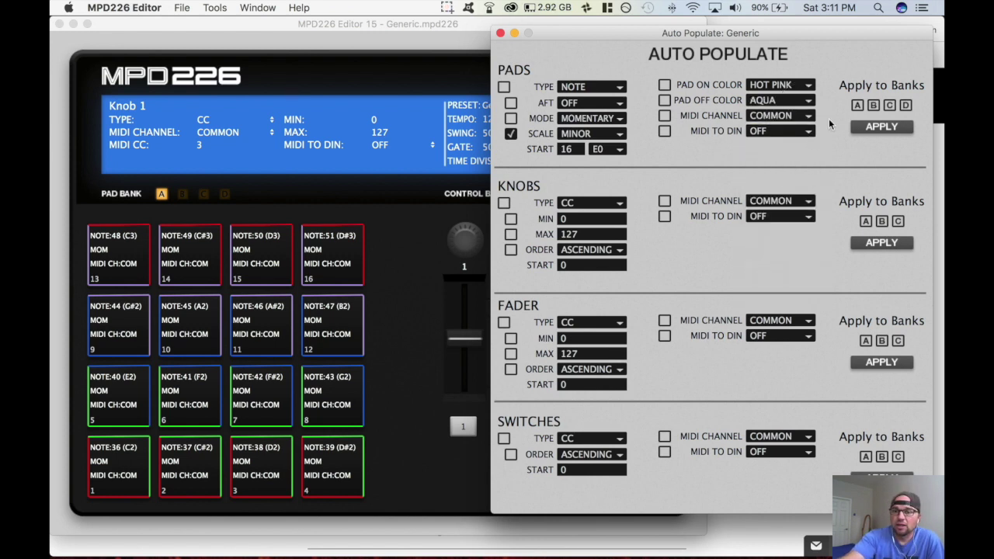
- Apply the E minor scale to bank A and tick PAD ON COLOR and PAD OFF COLOR
left_click(857, 105)
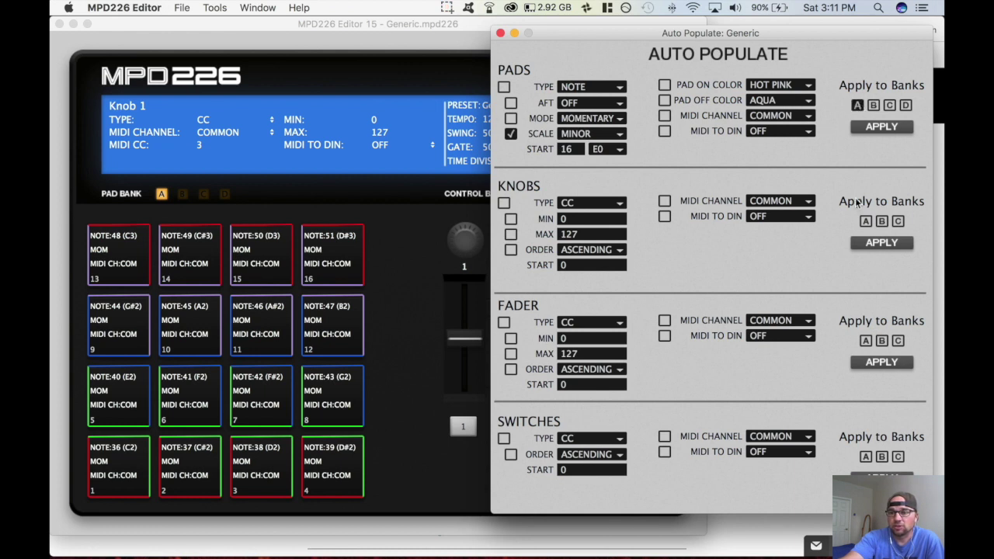
left_click(881, 130)
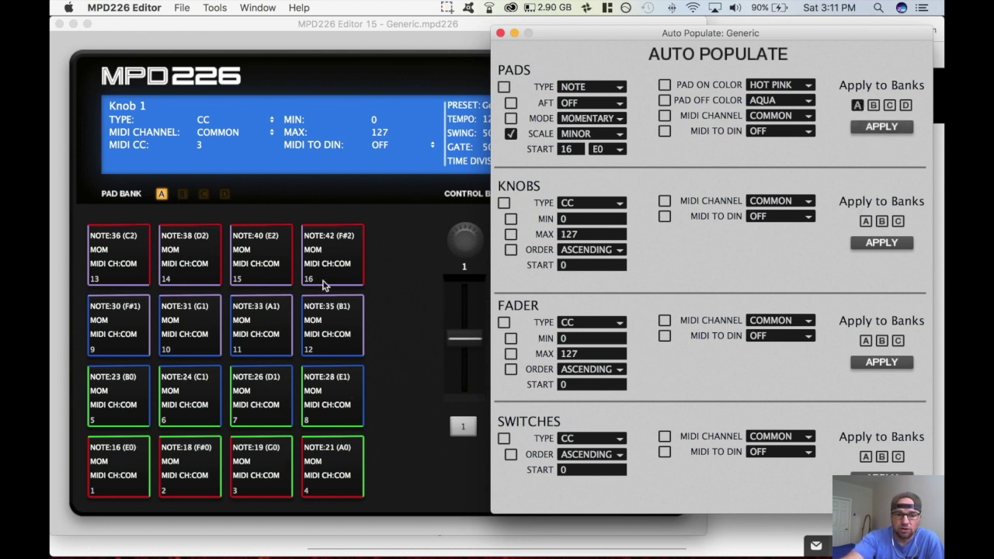
left_click(665, 100)
left_click(666, 85)
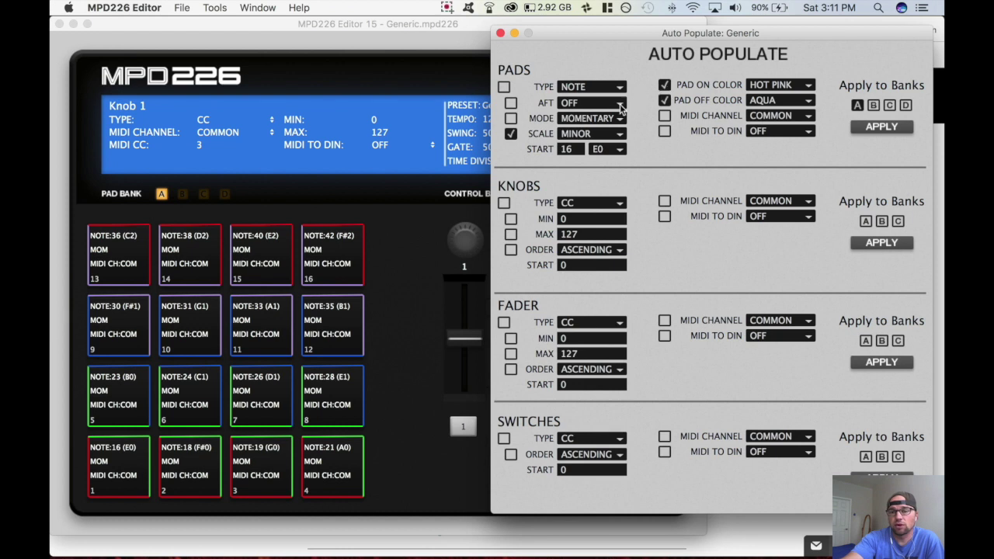
- Apply BLUE on-colour and ORANGE off-colour to bank A's pads, keeping both colour options enabled
left_click(880, 127)
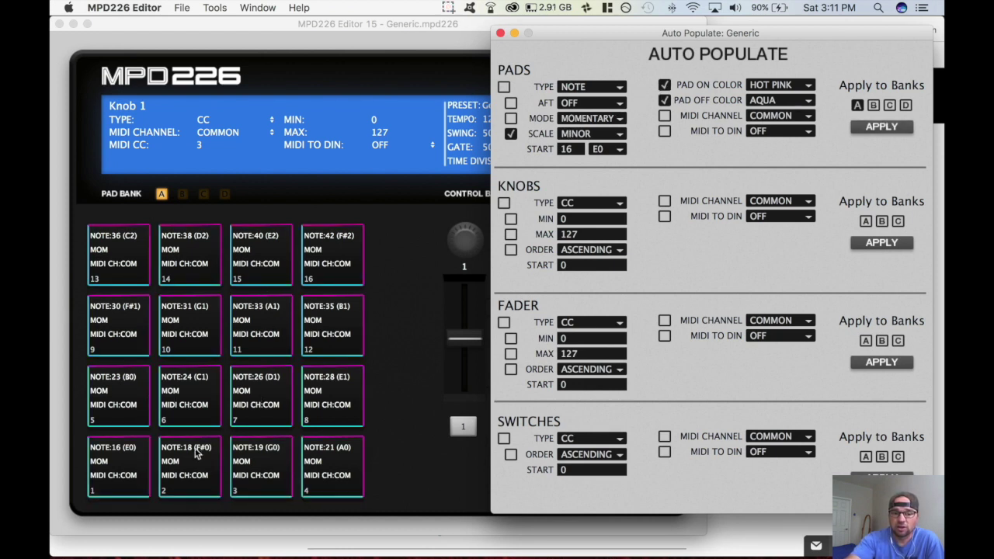
left_click(773, 87)
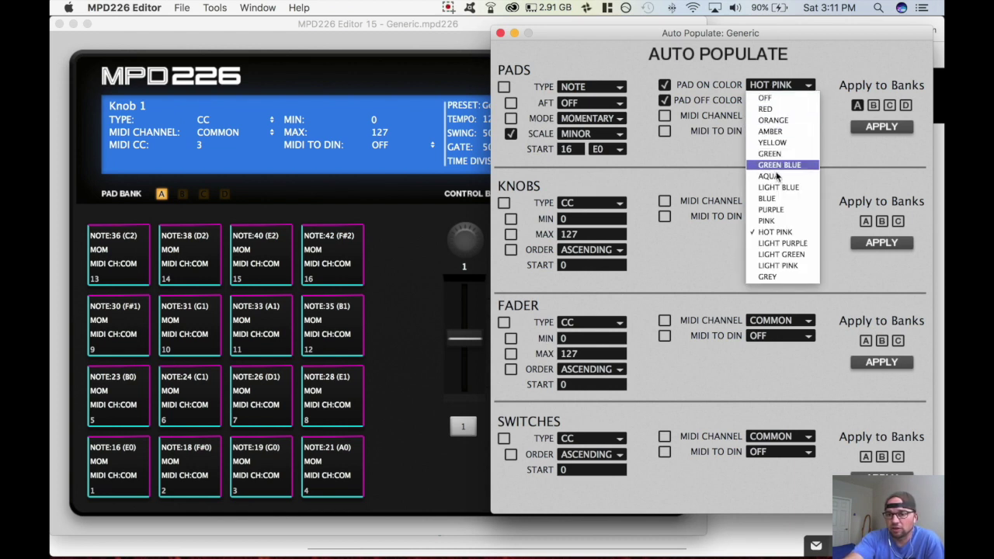
left_click(774, 199)
left_click(776, 100)
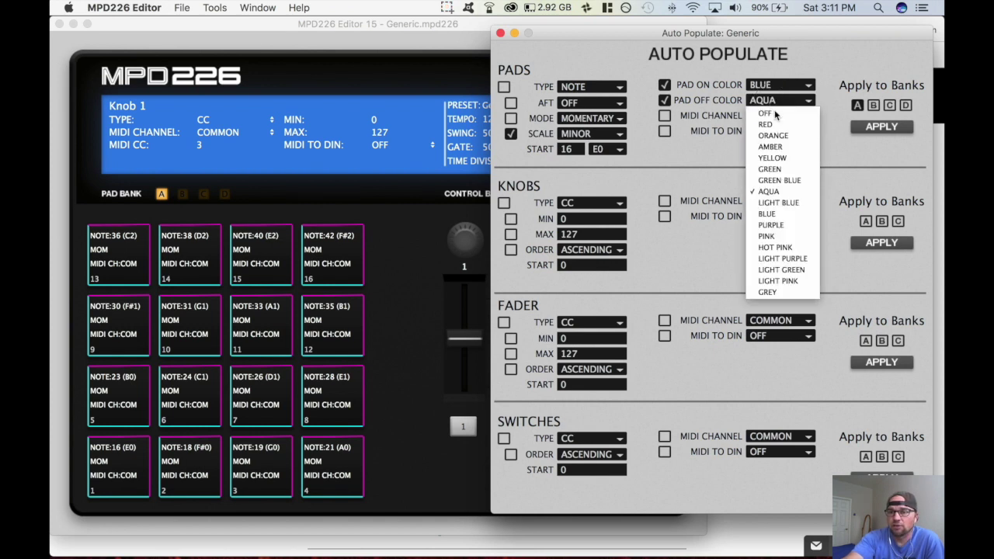
left_click(776, 132)
left_click(859, 132)
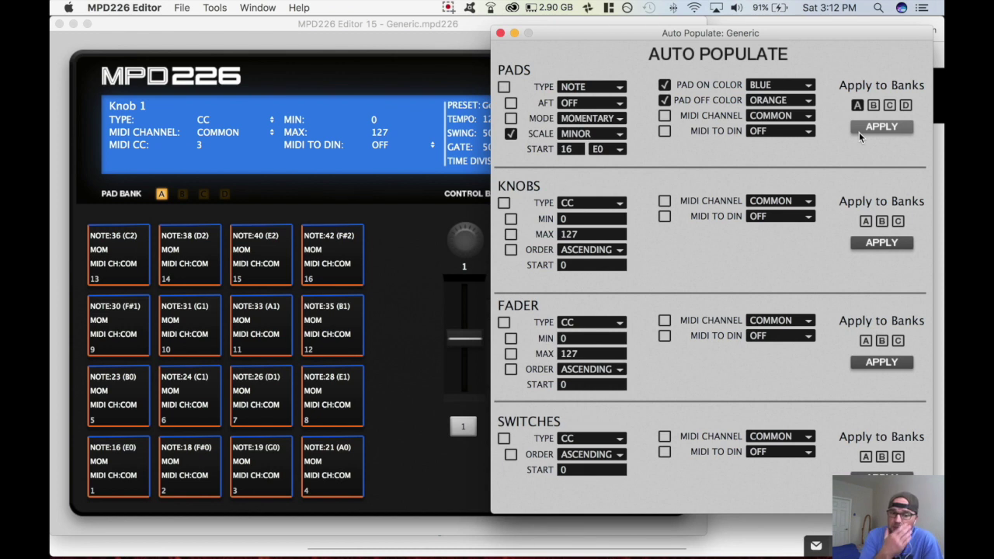
left_click(665, 86)
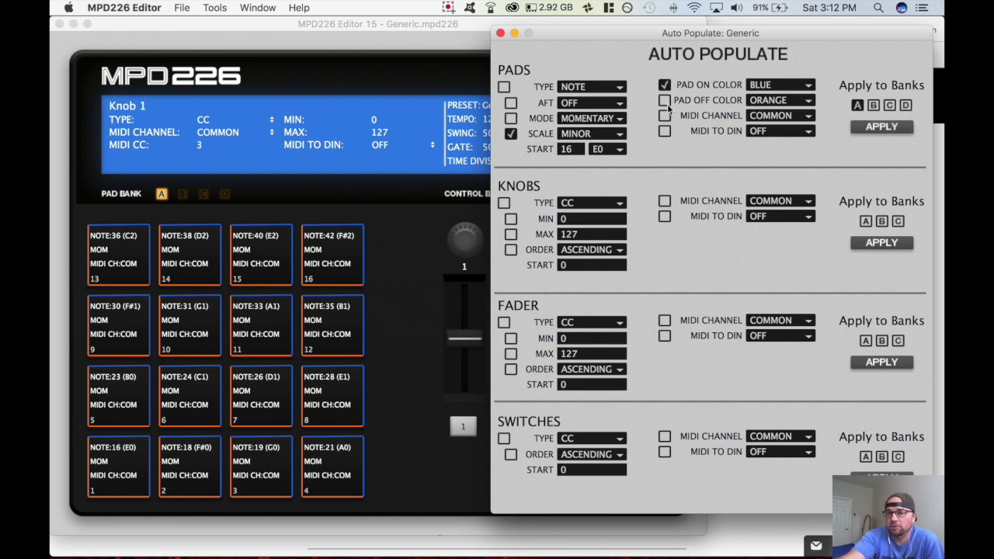
left_click(665, 101)
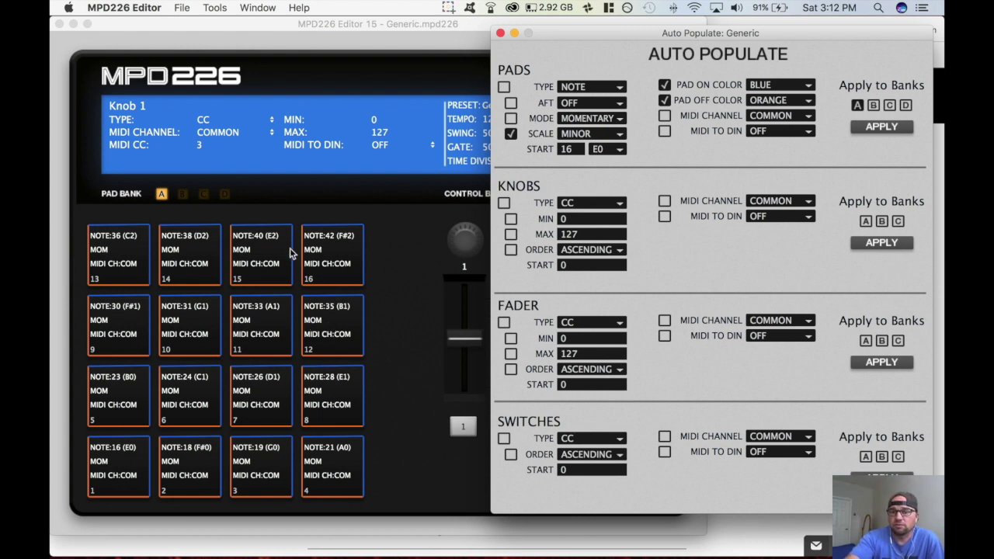
- Check the pads of banks A and B, ending with bank B shown beside Auto Populate
left_click(184, 194)
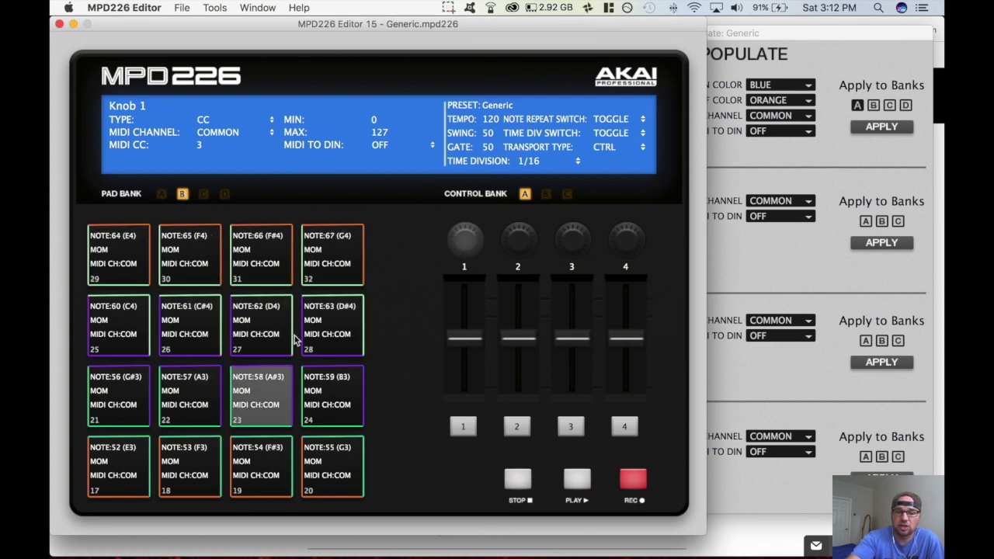
left_click(857, 45)
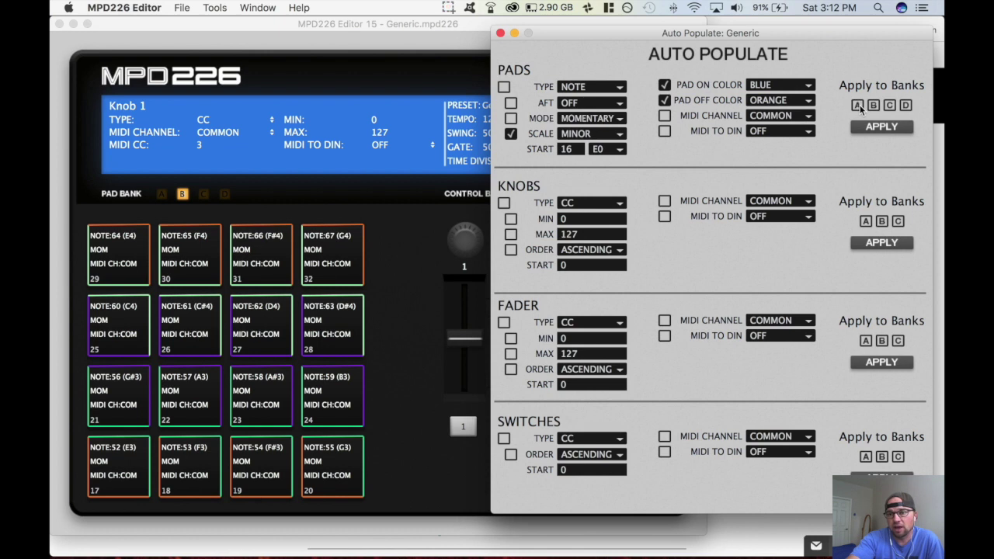
left_click(618, 149)
left_click(622, 152)
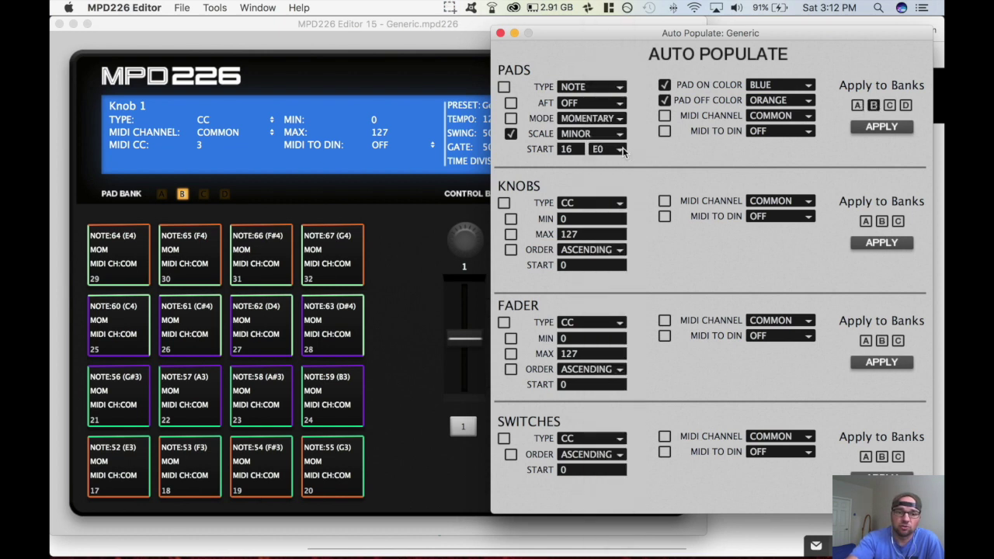
left_click(158, 194)
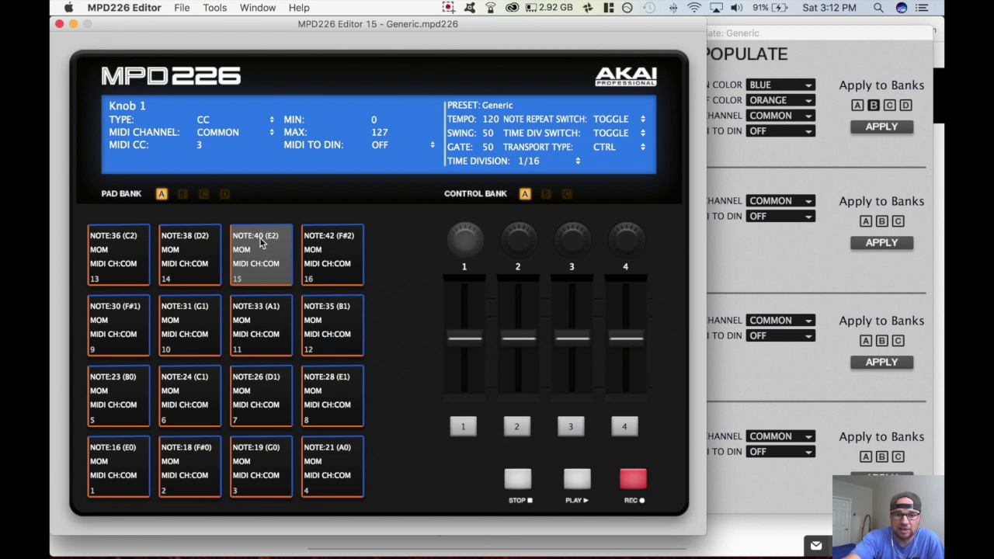
left_click(182, 194)
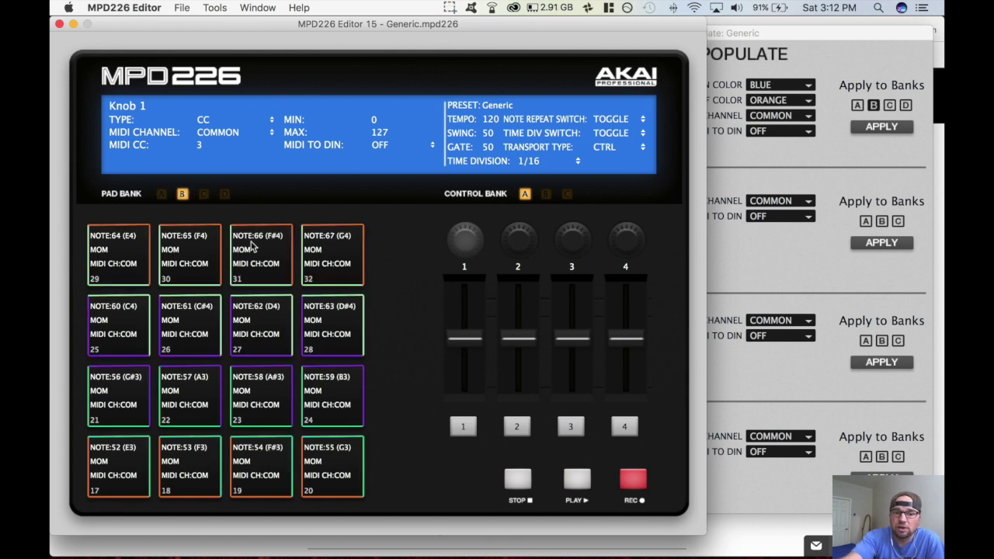
left_click(904, 125)
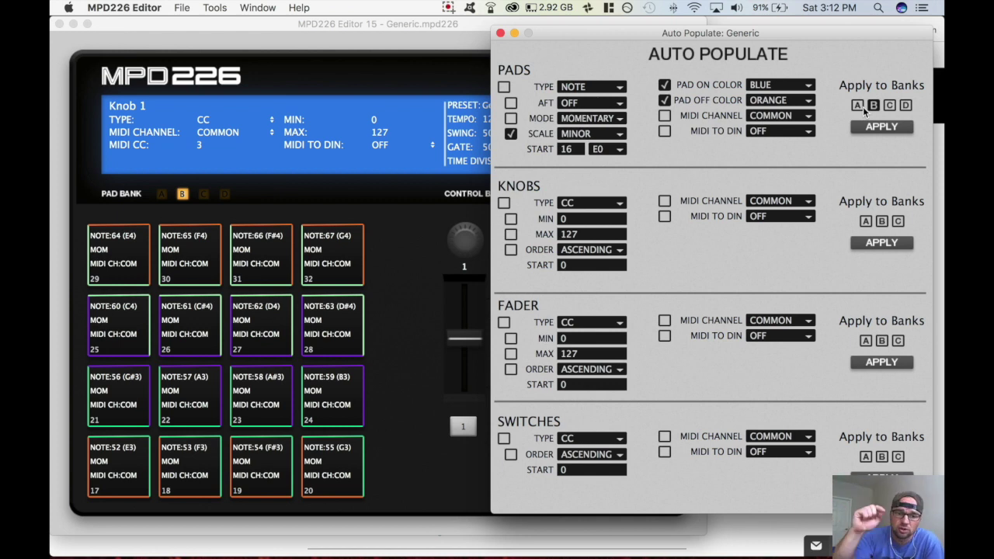
- Set START to E2, on colour RED, off colour BLUE, and apply to bank B
left_click(616, 152)
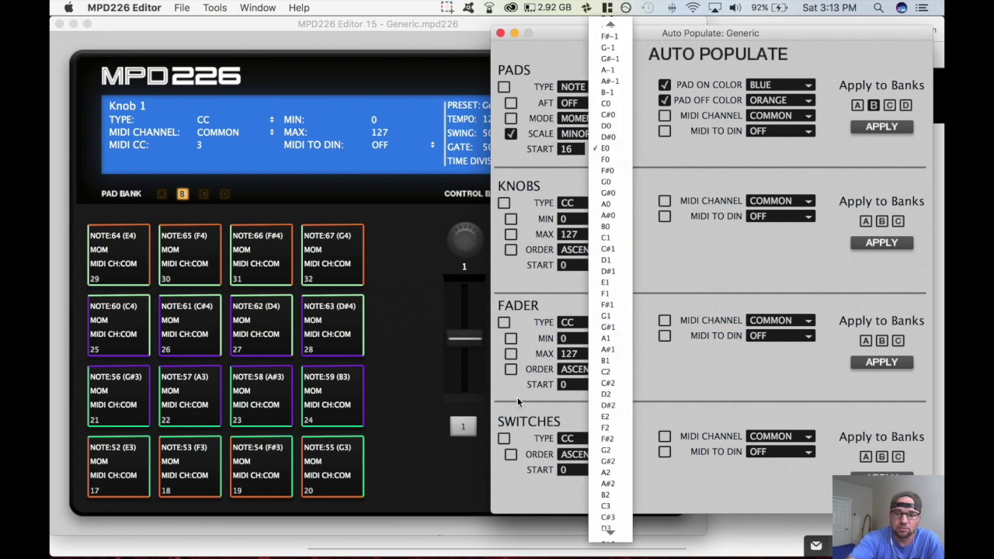
left_click(606, 417)
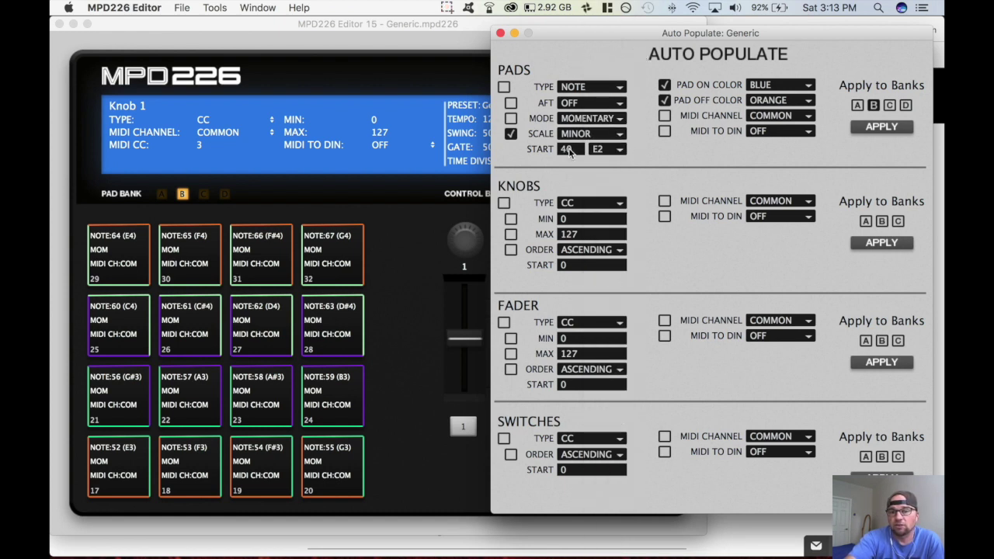
left_click(795, 87)
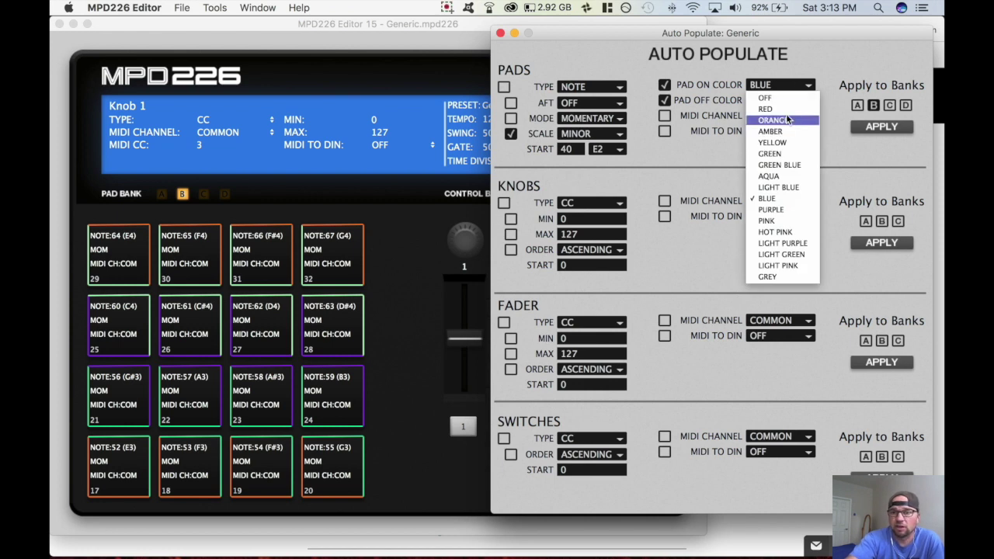
left_click(788, 110)
left_click(786, 100)
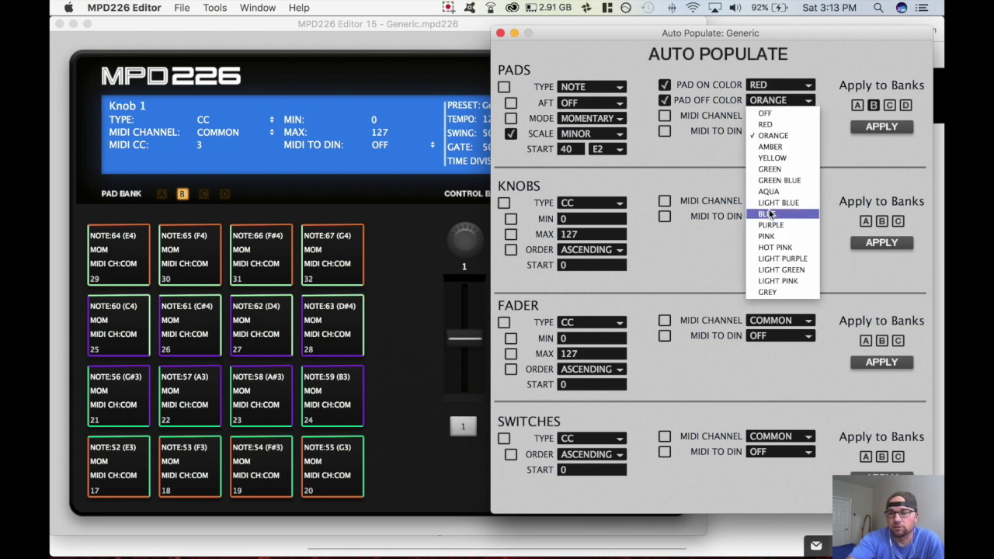
left_click(785, 211)
left_click(876, 129)
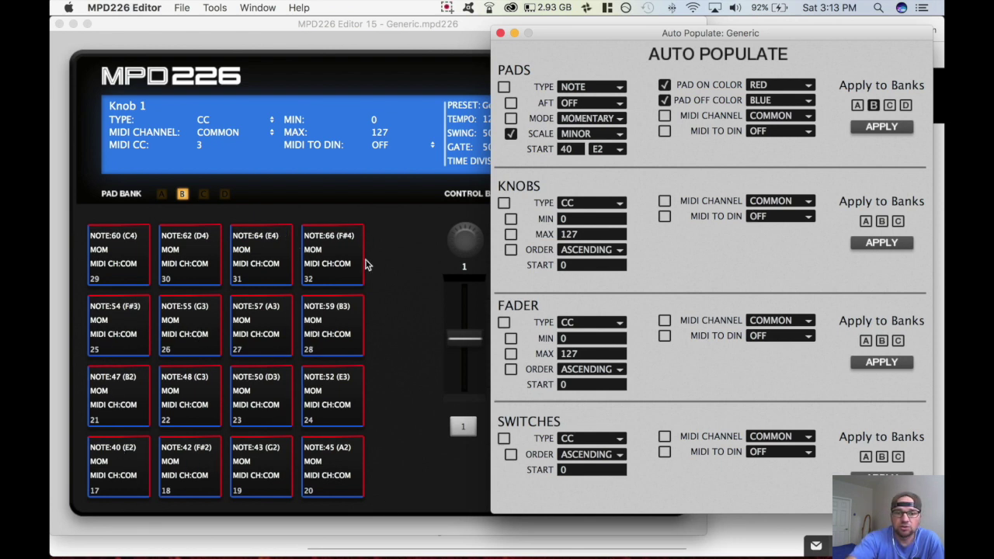
- Apply the E minor scale starting at E4 to bank C instead of bank B
left_click(626, 149)
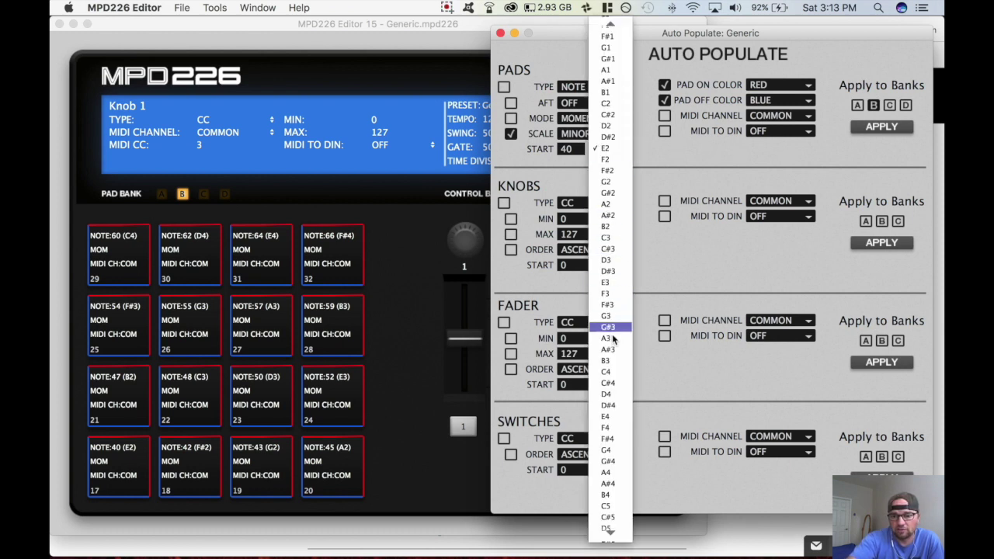
left_click(605, 417)
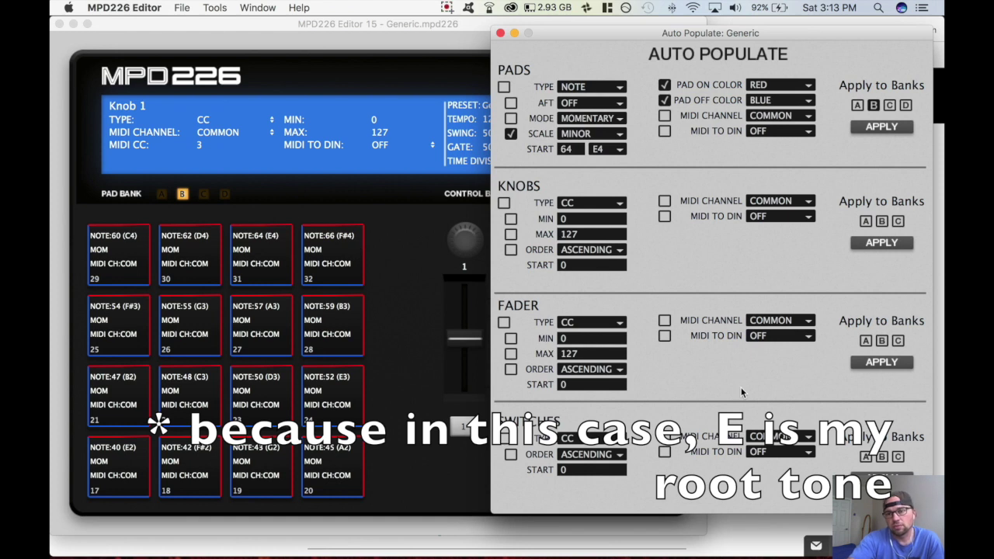
left_click(873, 105)
left_click(887, 107)
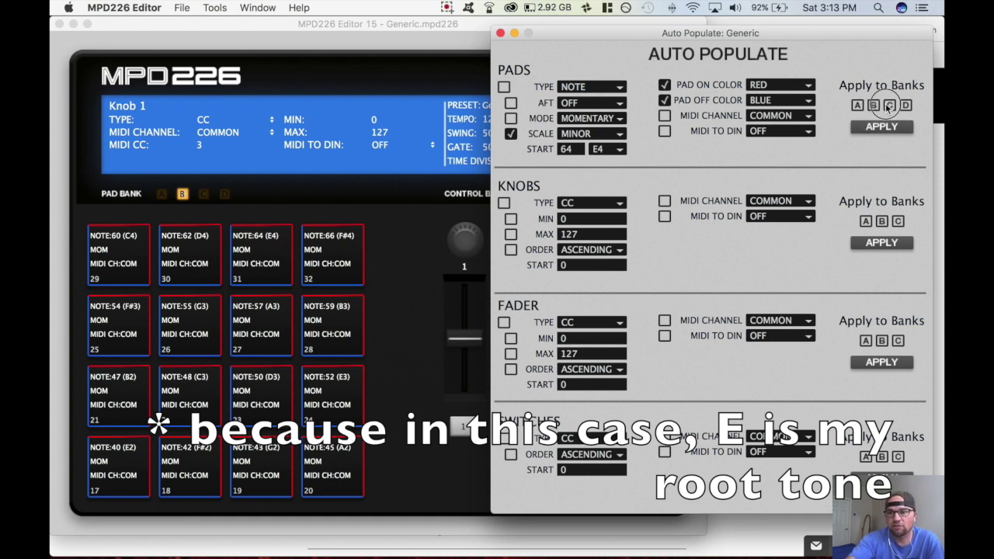
left_click(866, 126)
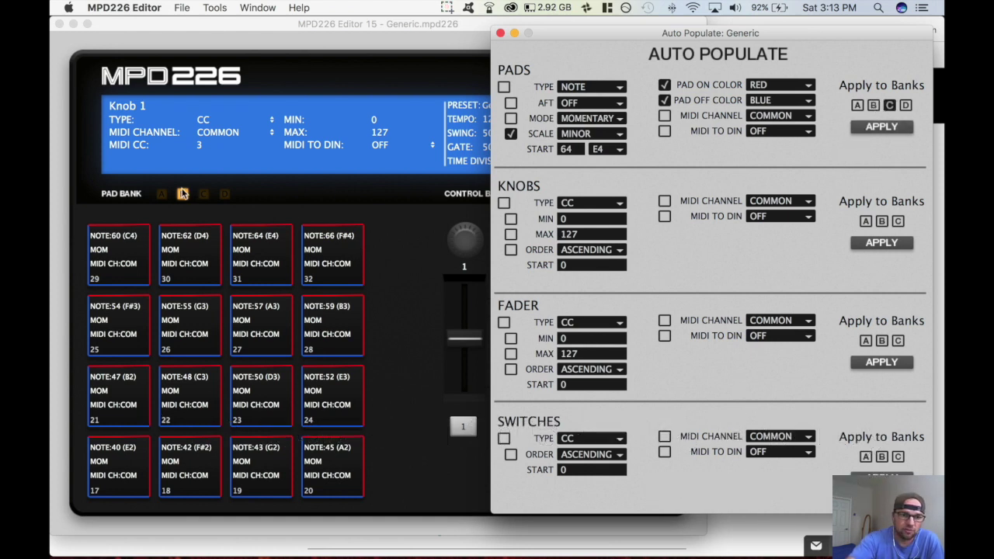
left_click(203, 194)
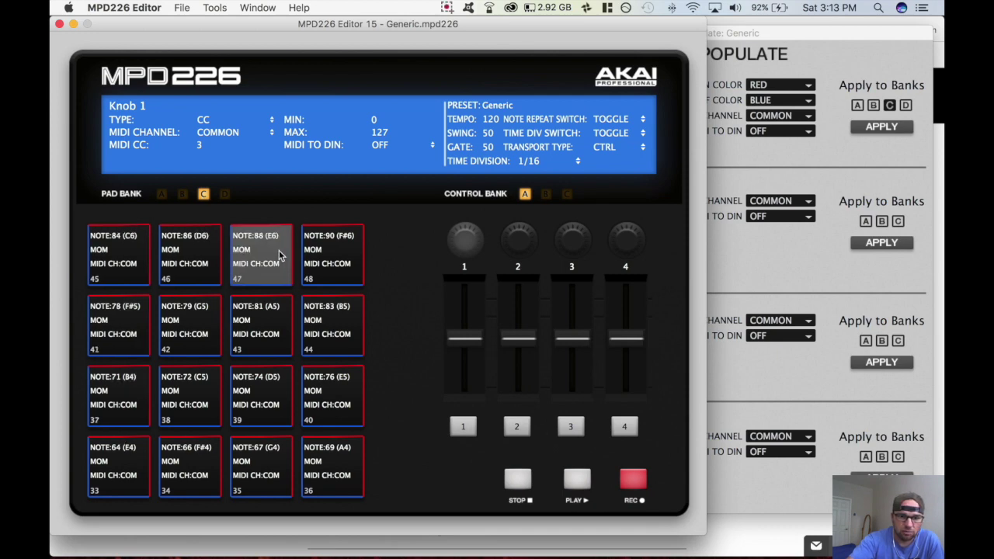
- Fill bank D from E6 with PINK on and LIGHT GREEN off colours, then close Auto Populate
left_click(227, 195)
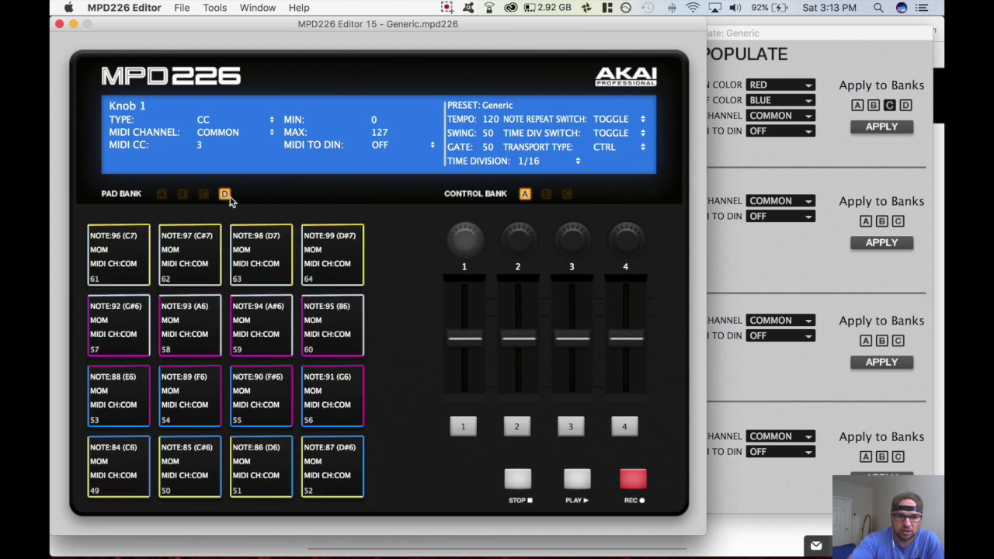
left_click(847, 167)
left_click(579, 148)
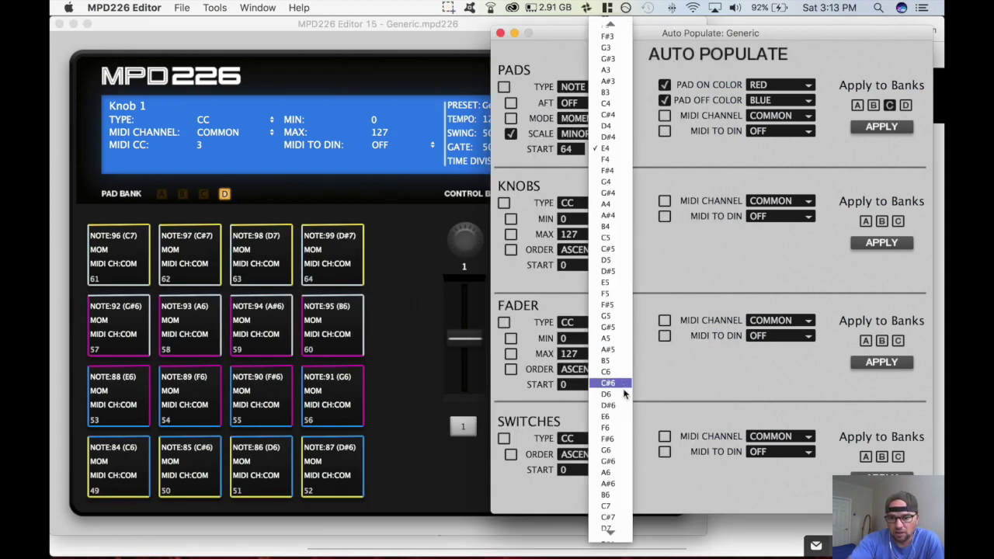
left_click(611, 416)
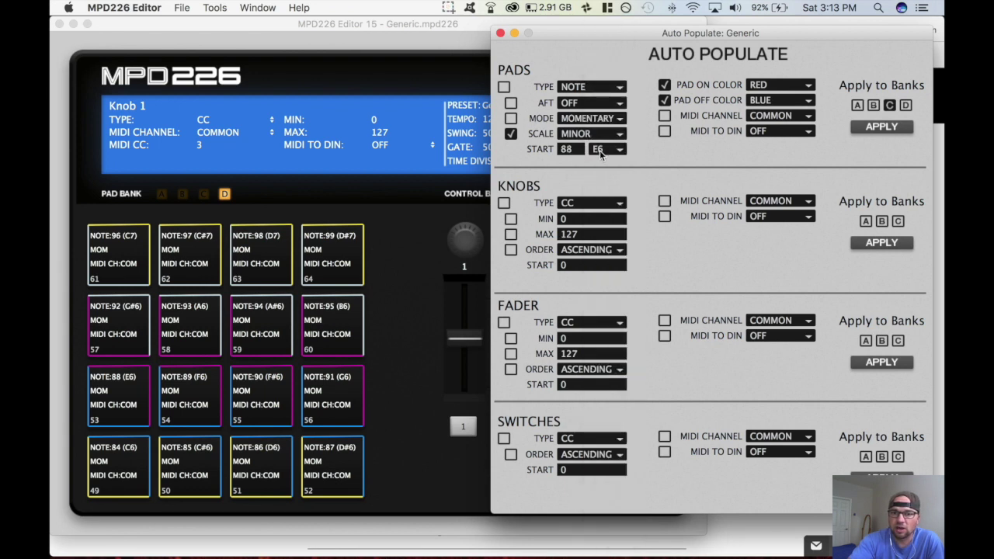
left_click(769, 85)
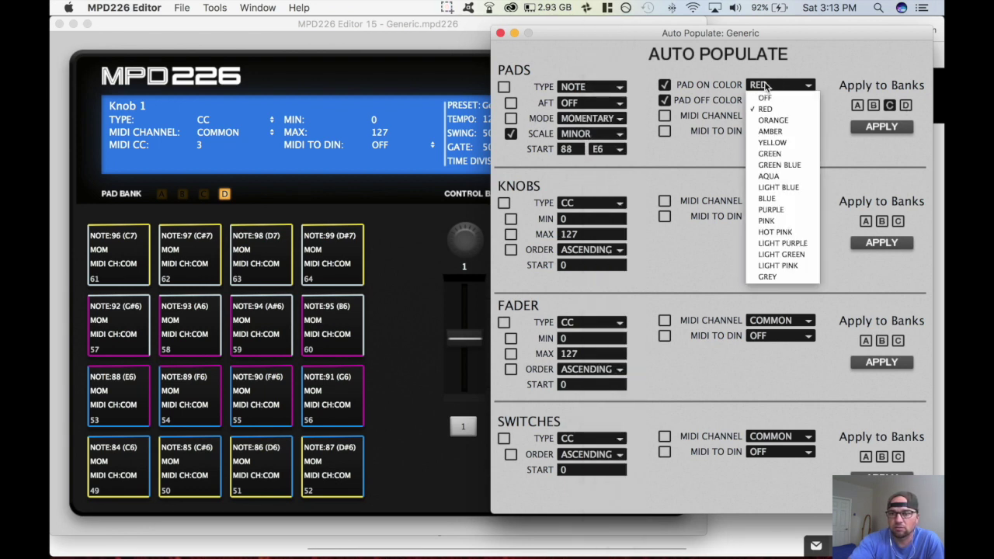
left_click(787, 219)
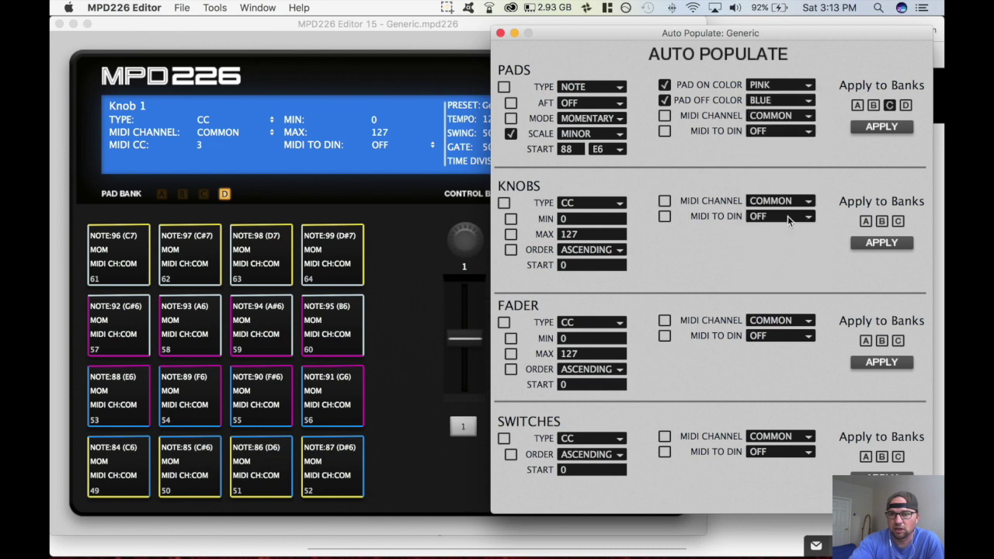
left_click(808, 101)
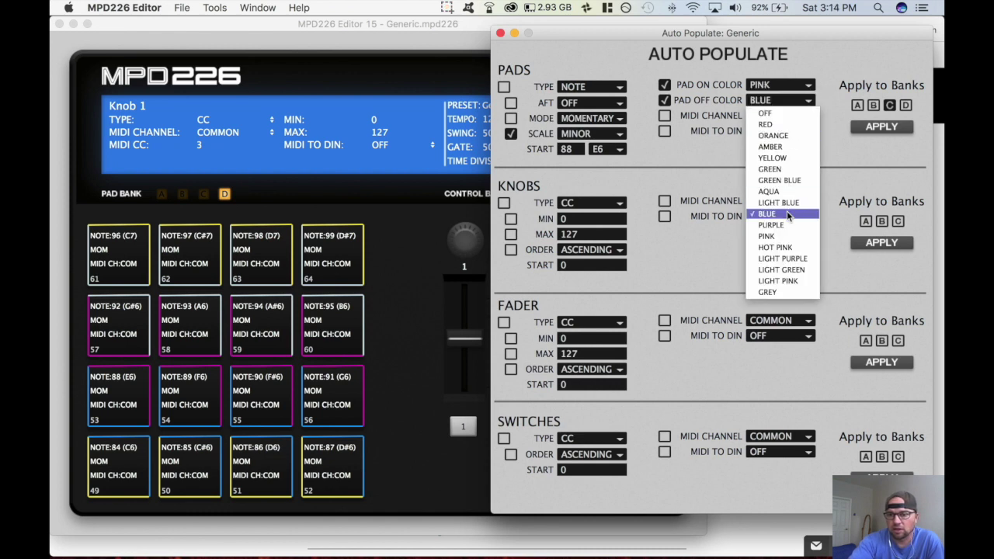
left_click(796, 269)
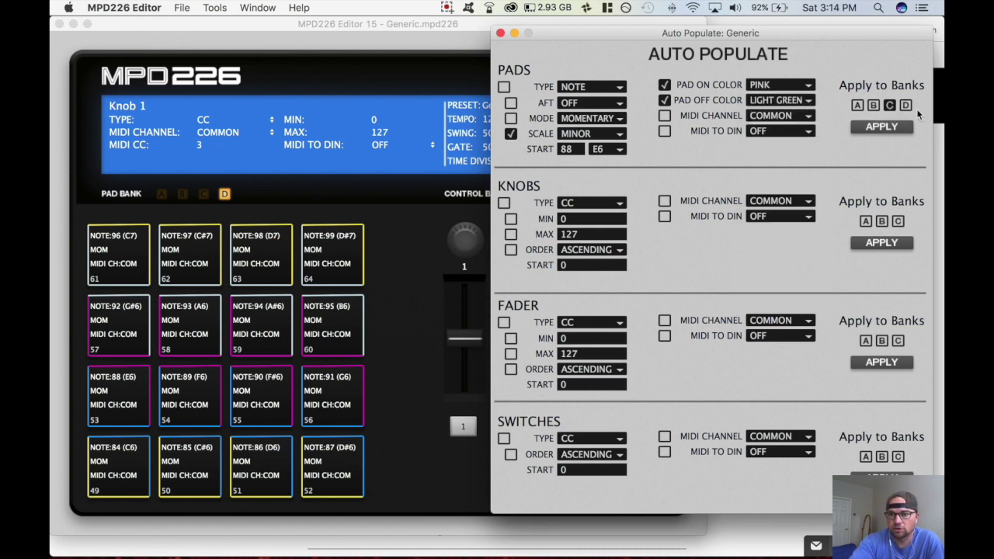
left_click(881, 126)
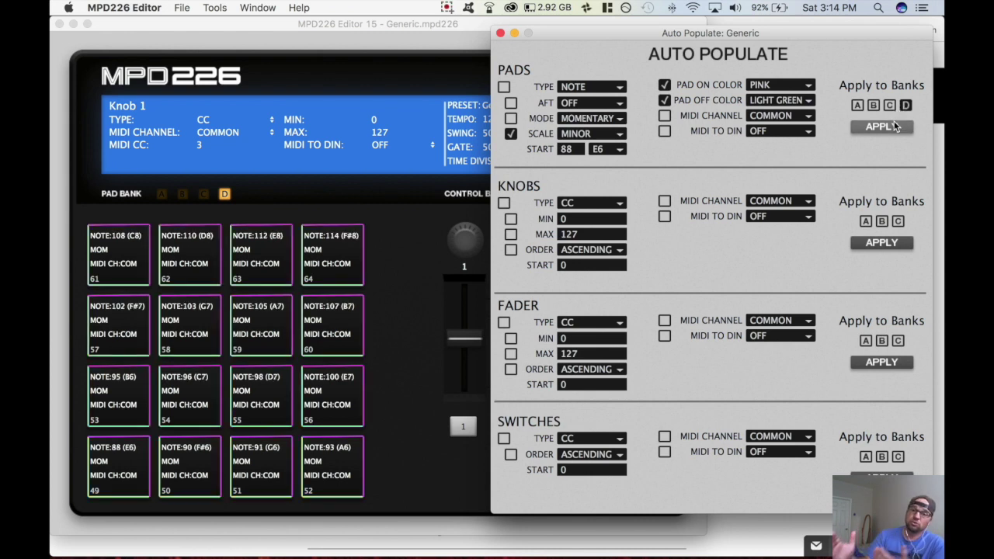
left_click(500, 32)
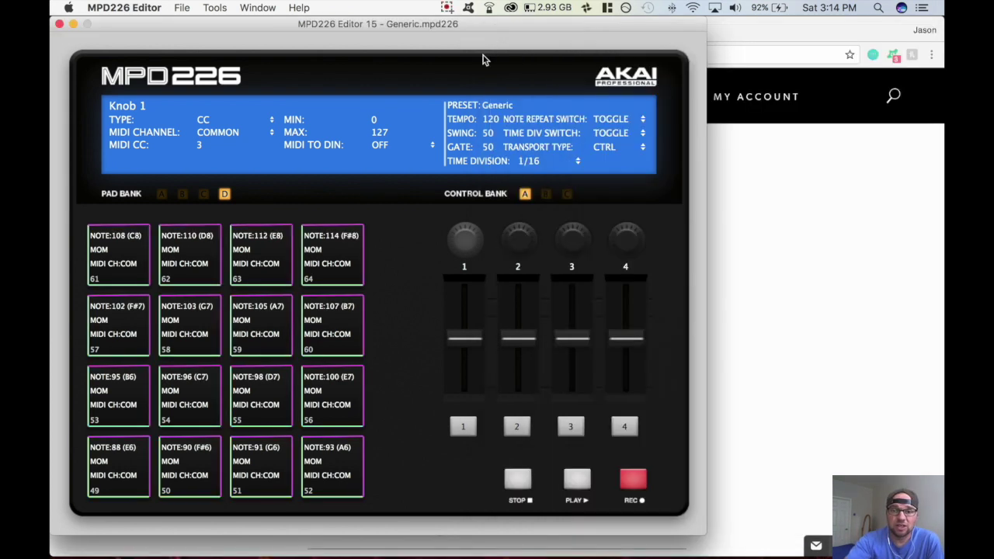
- Replace the preset name 'Generic' with 'EMin'
double_click(497, 105)
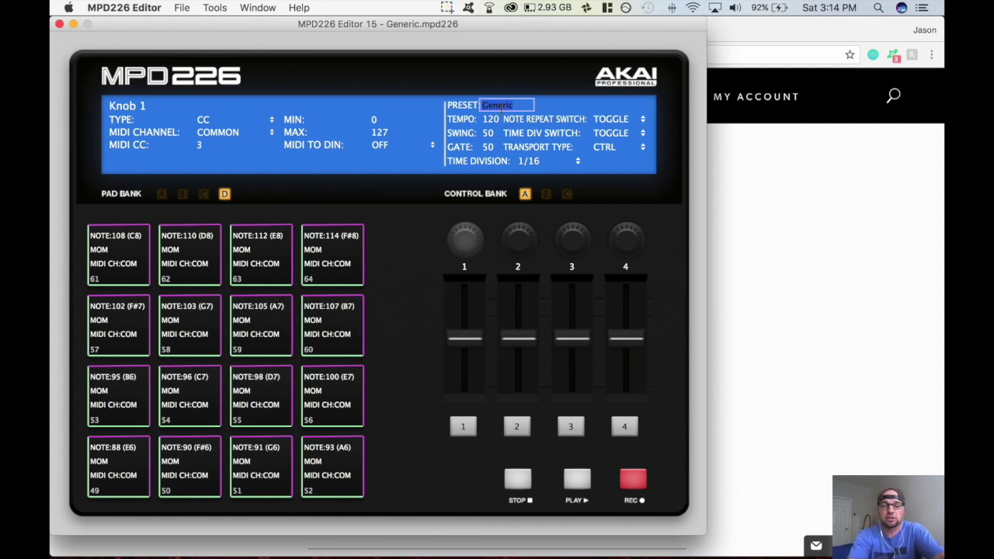
key("BackSpace")
type("EMin")
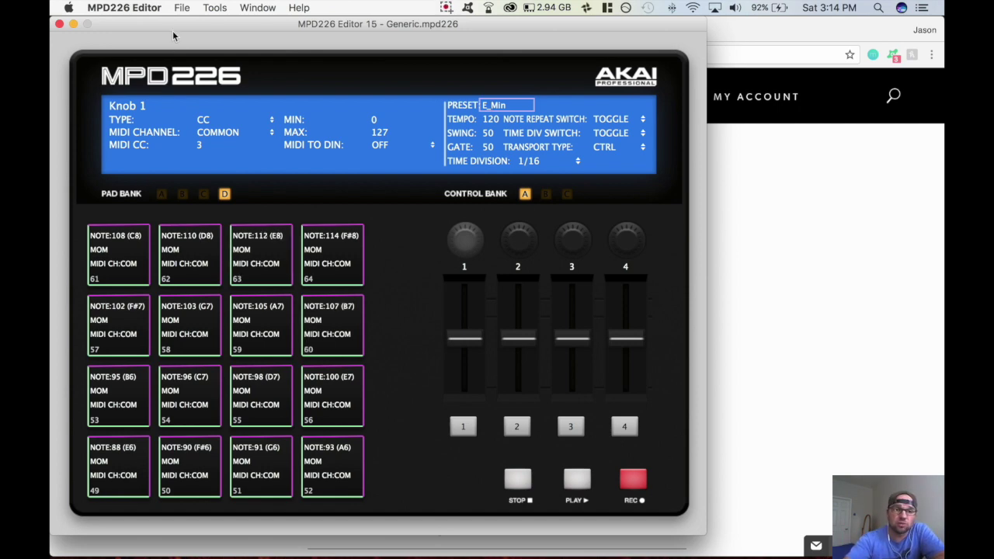
key("super+Tab")
- Save the preset as EMin in a new 'Demo' folder under MyPresets
left_click(62, 31)
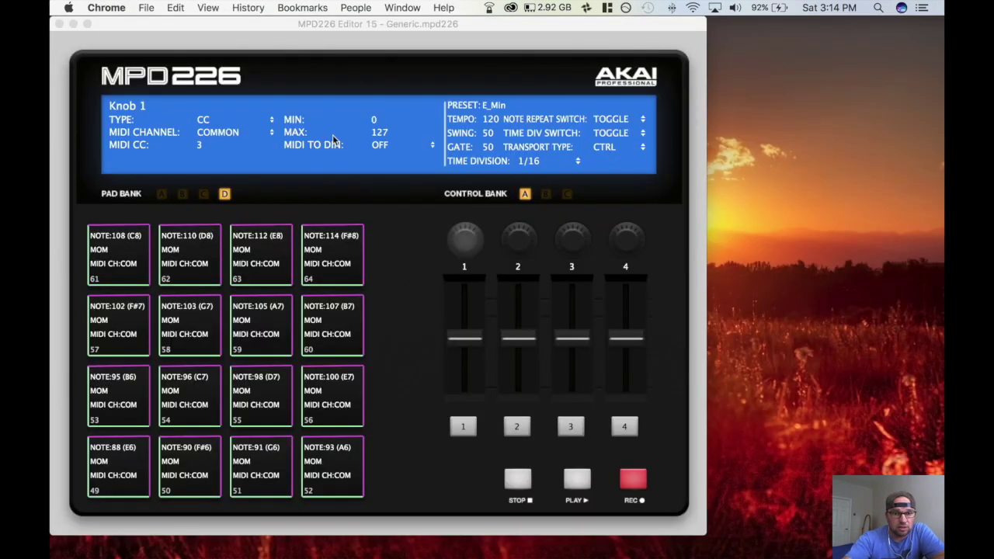
left_click(191, 34)
left_click(182, 7)
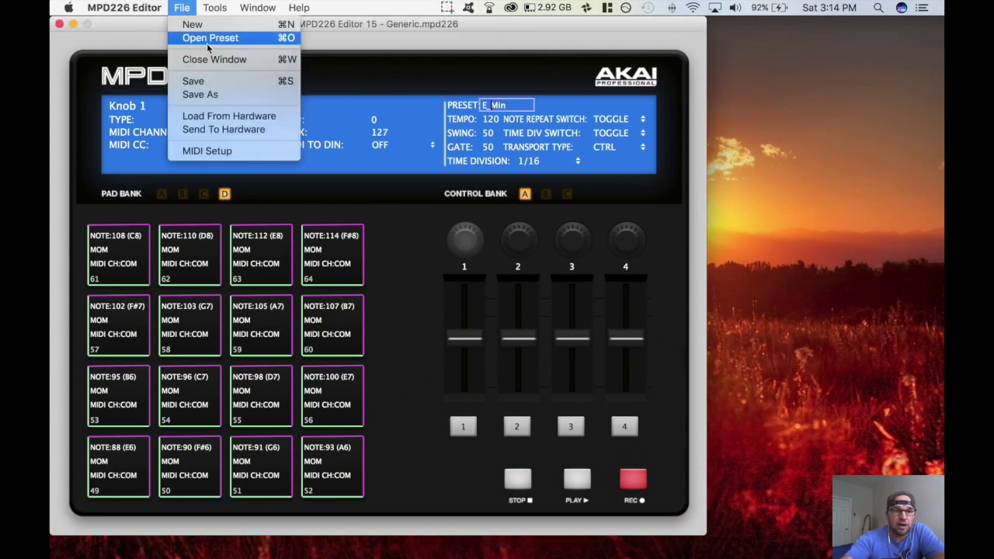
left_click(200, 94)
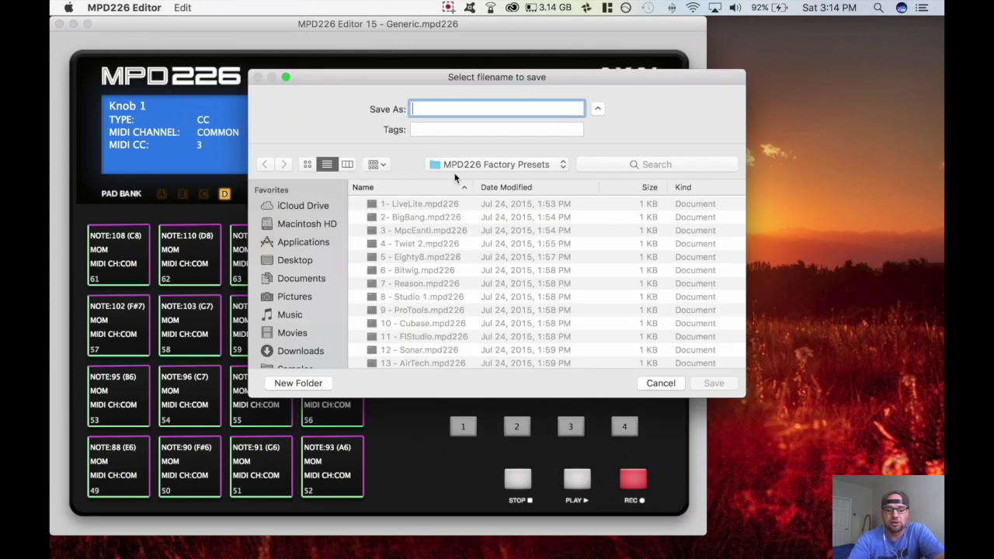
type("EMin")
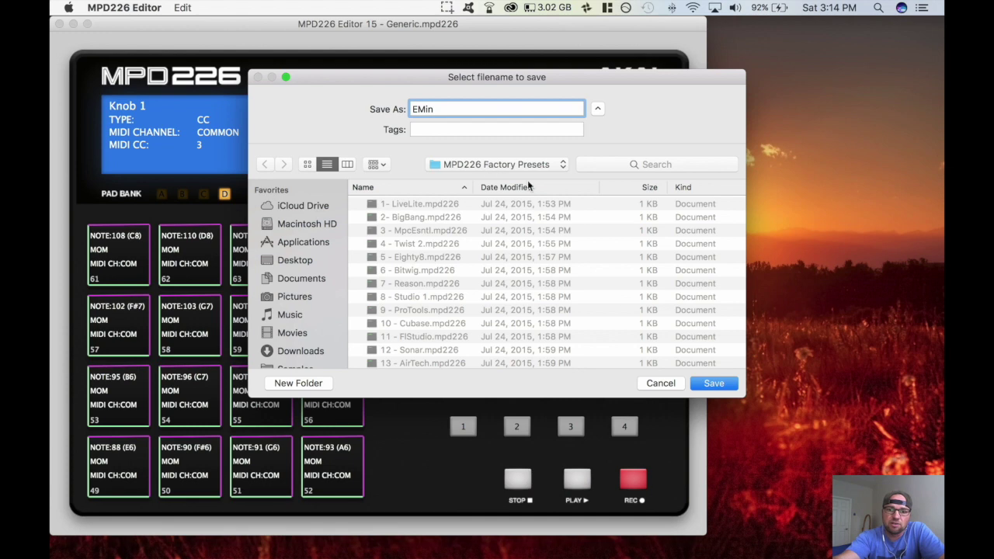
left_click(450, 164)
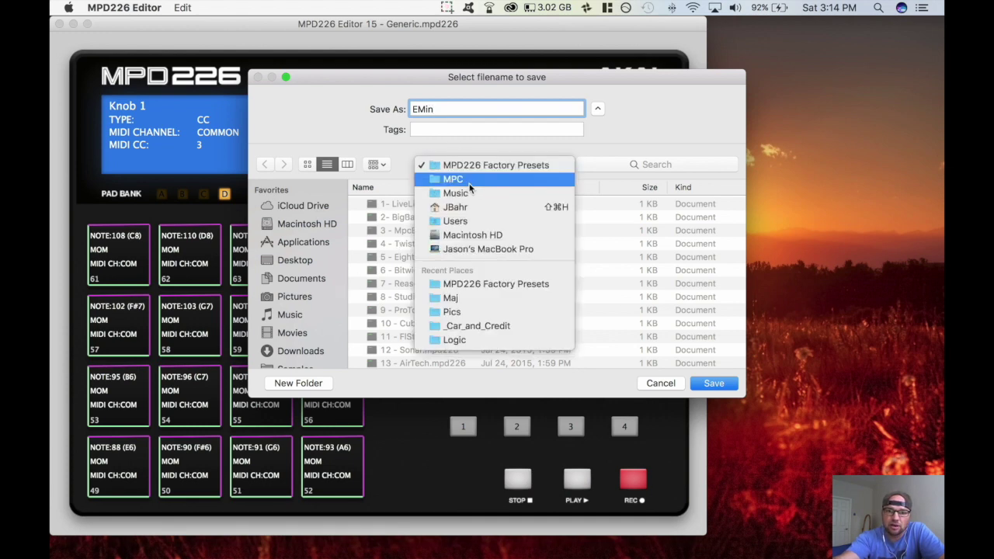
left_click(465, 180)
left_click(298, 382)
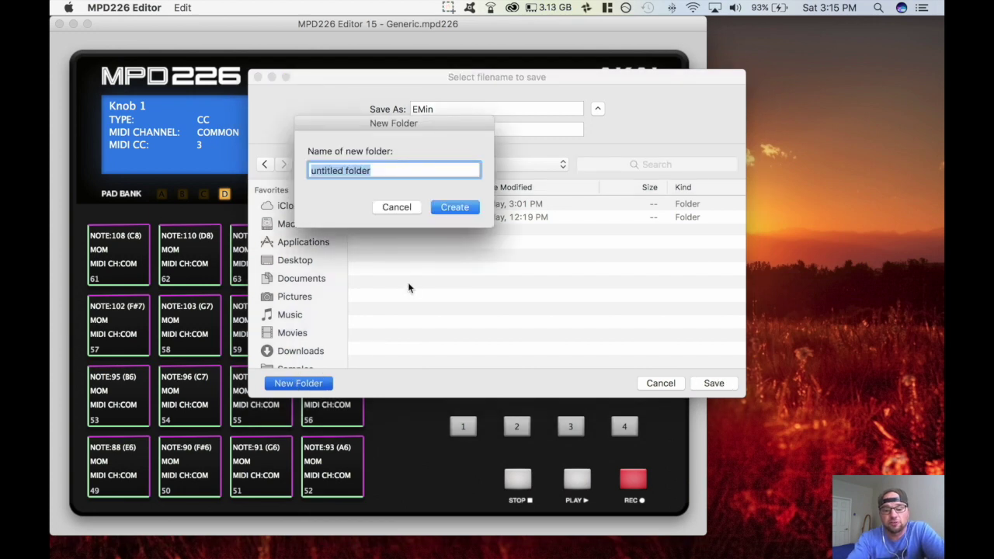
type("Demo")
key("Return")
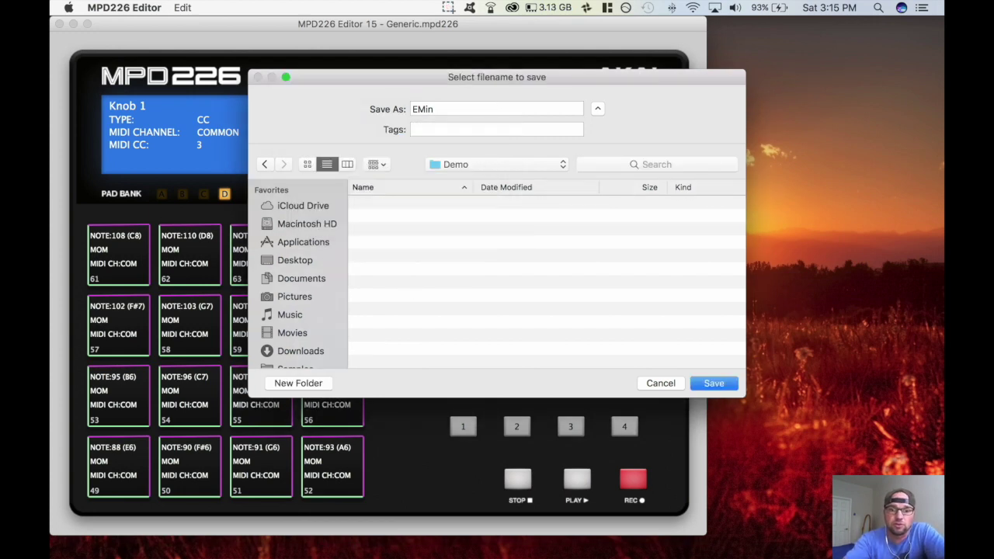
left_click(712, 382)
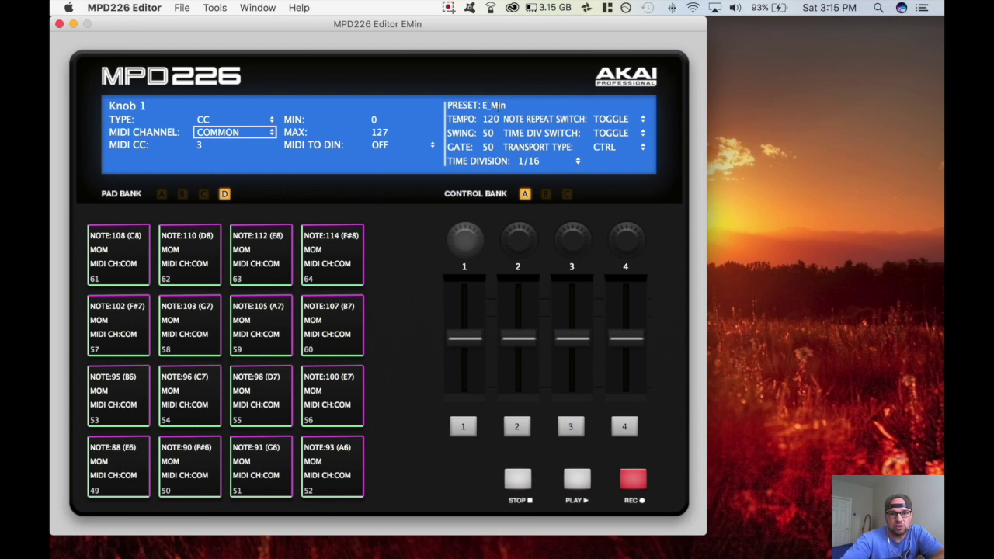
- Select the E_Min preset name, then open and dismiss the batch send presets window
left_click(494, 106)
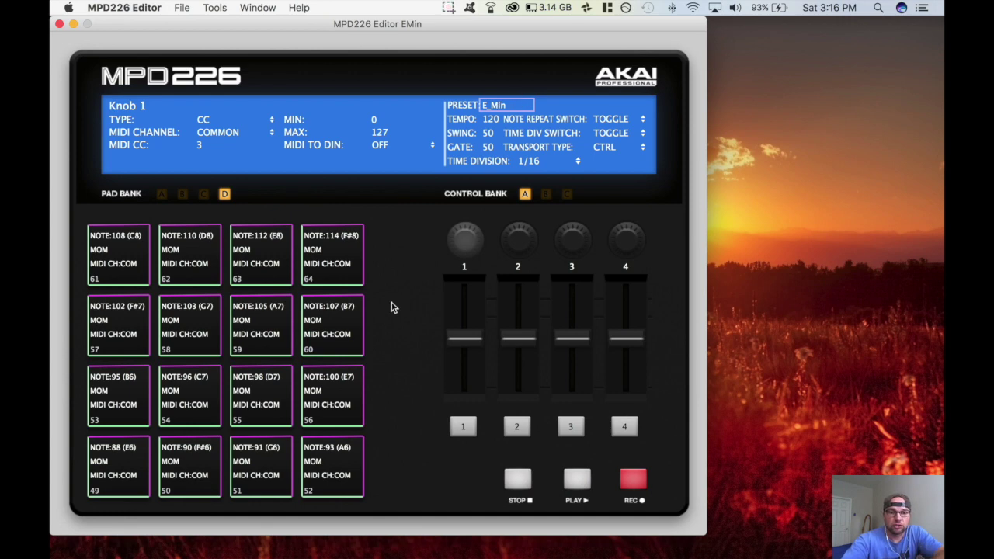
key("super+b")
key("Escape")
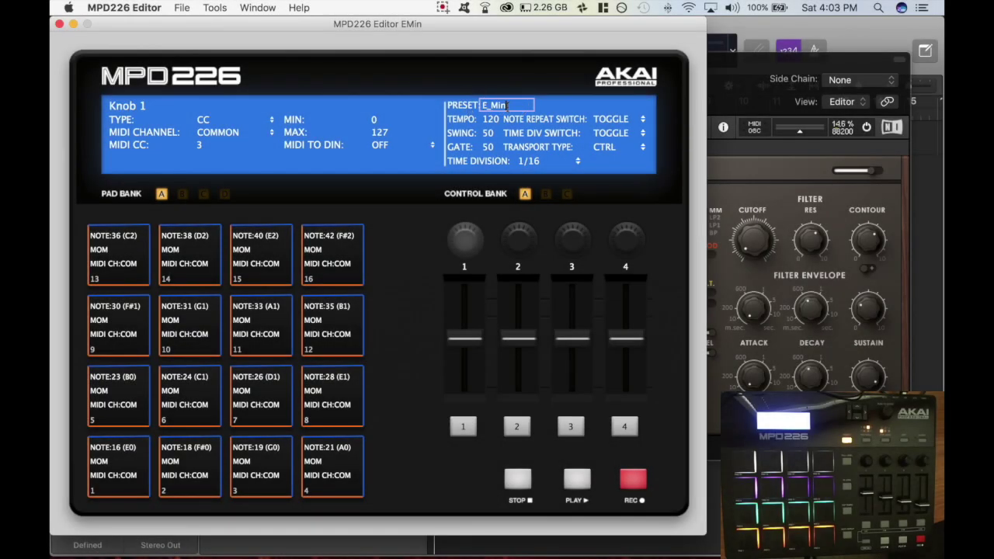
- Check pad banks B, C and D, ending on bank A with E minor notes from E0
left_click(183, 194)
left_click(204, 194)
left_click(225, 194)
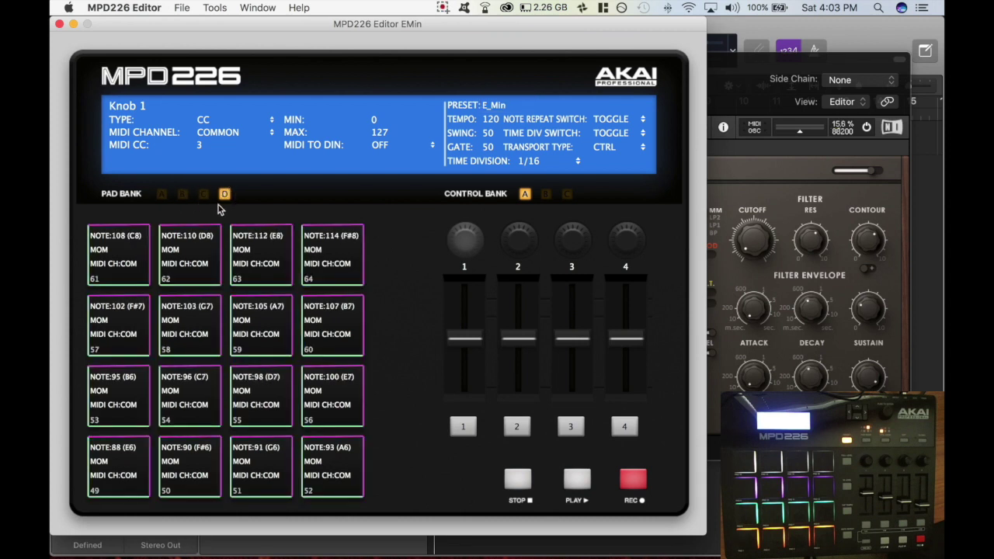
left_click(162, 194)
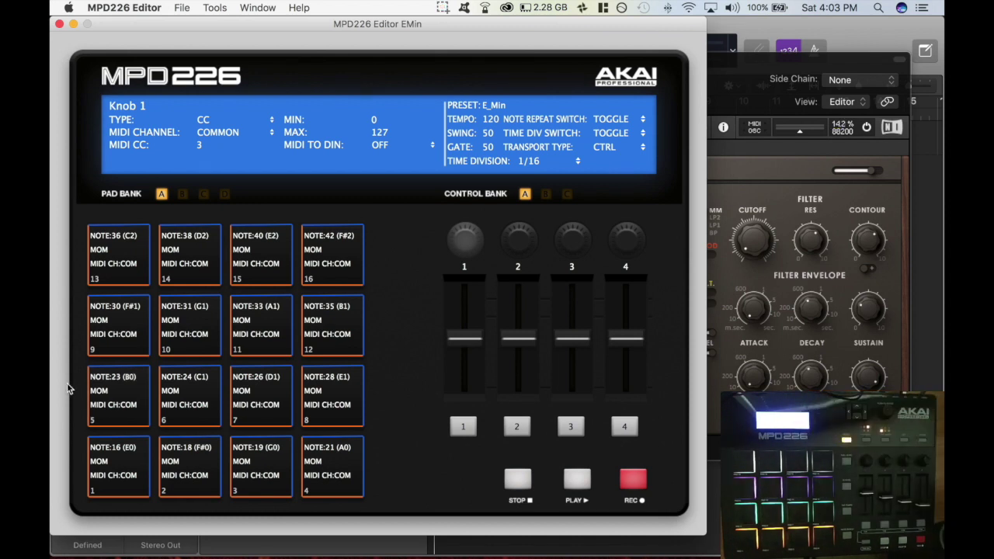
- Send the E_Min preset to hardware slot 4 and dismiss the missing-acknowledgement warning
left_click(180, 7)
left_click(235, 135)
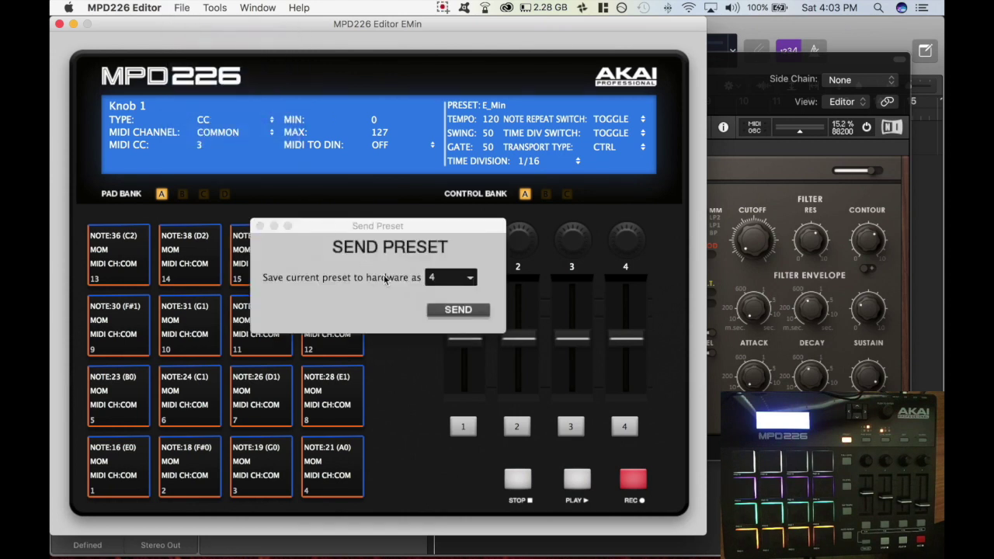
left_click(464, 274)
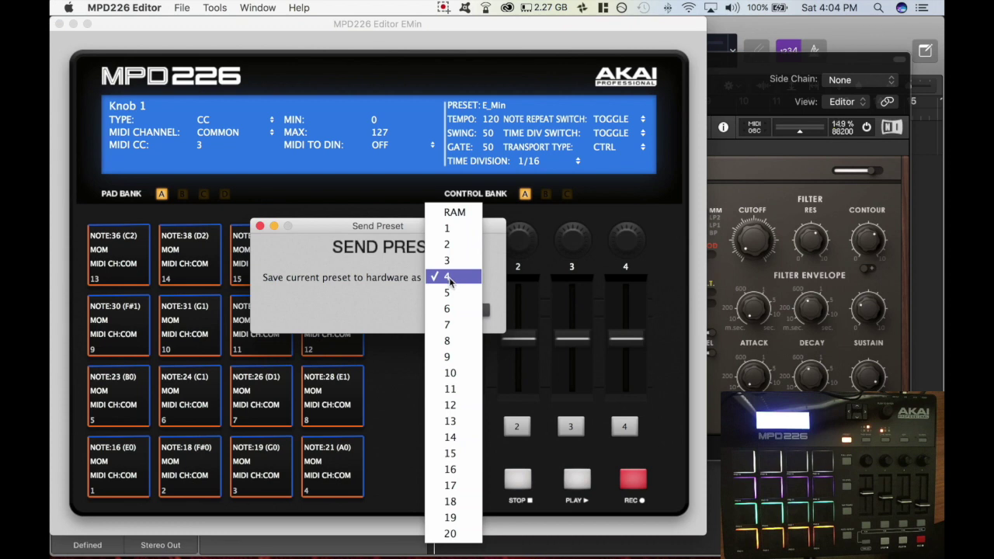
left_click(464, 277)
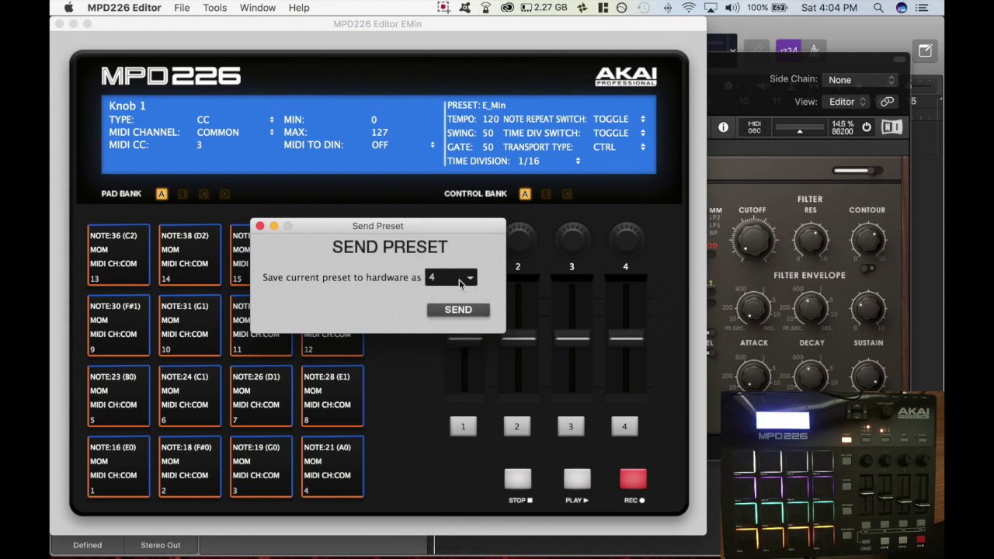
left_click(460, 308)
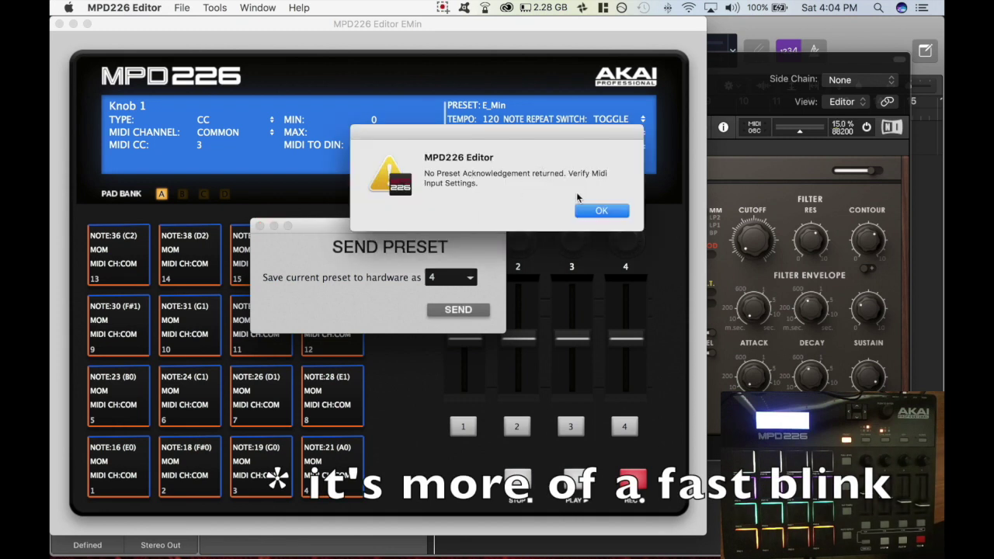
left_click(598, 210)
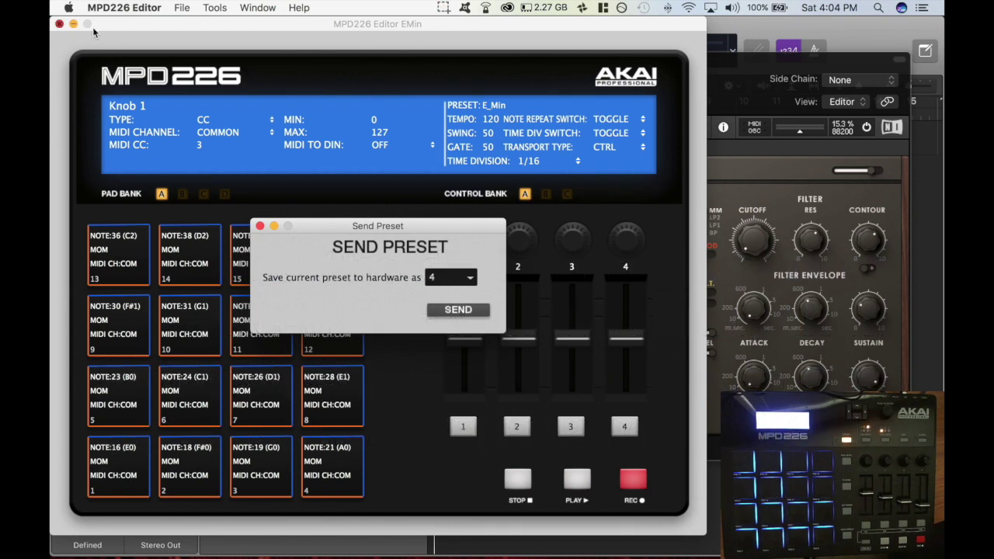
- Keep the editor open without saving and minimise the MPD226 Editor window
left_click(60, 24)
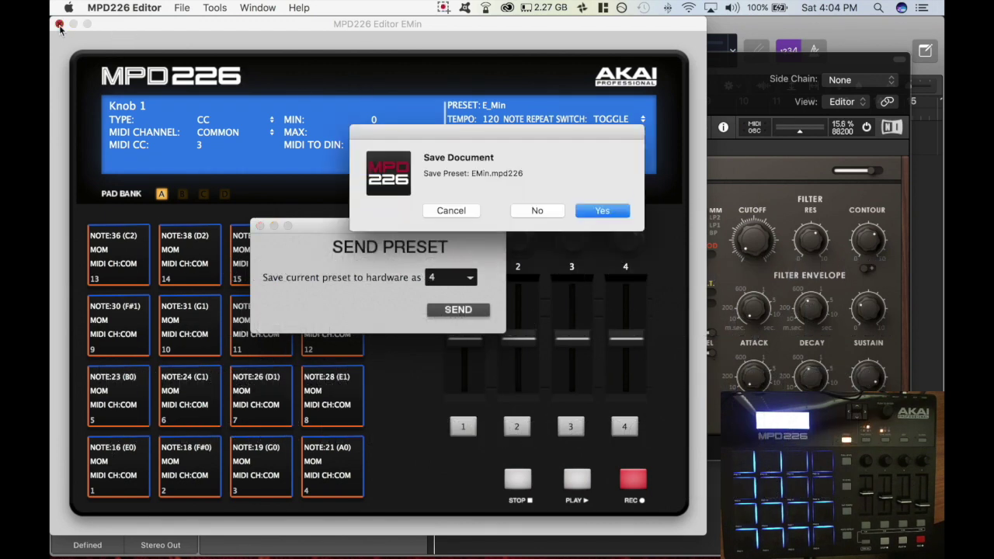
left_click(450, 211)
left_click(257, 7)
left_click(279, 24)
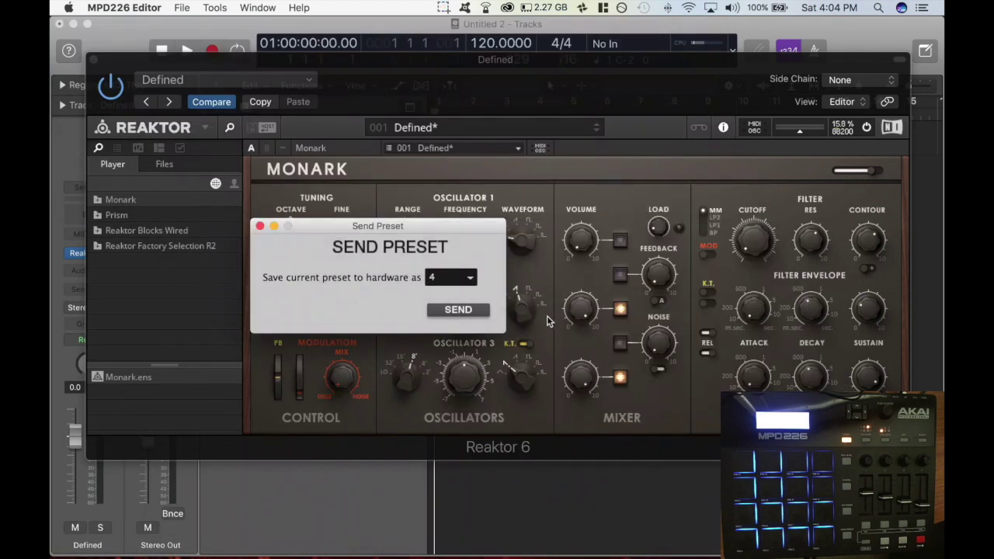
- Close the Send Preset dialog and MIDI-learn Monark's Cutoff and Res knobs to MPD226 knobs
left_click(260, 225)
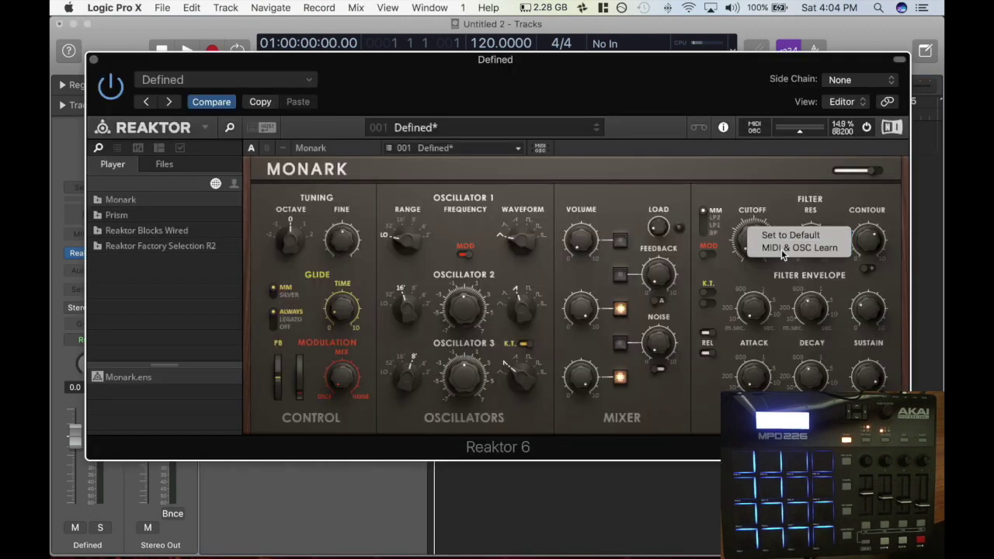
left_click(781, 252)
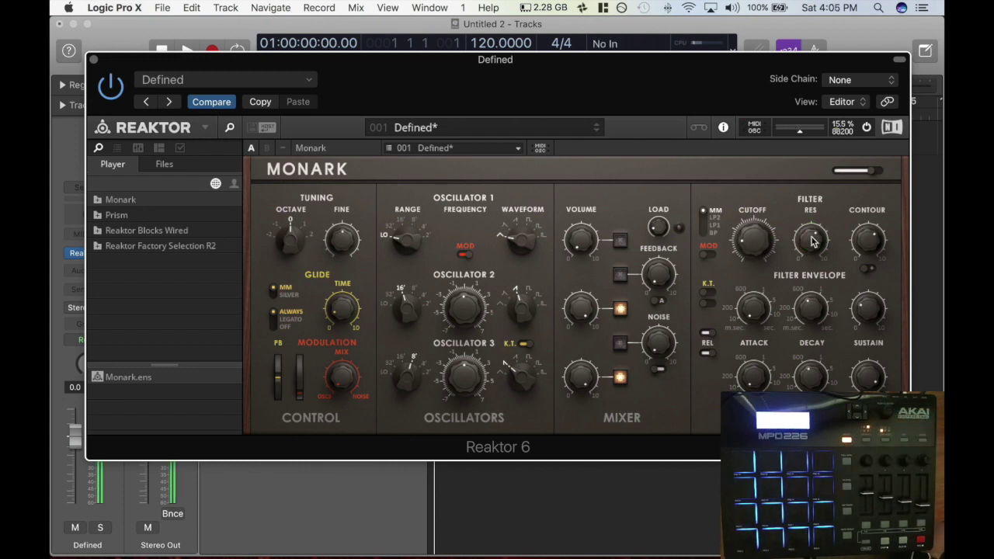
right_click(811, 241)
left_click(821, 250)
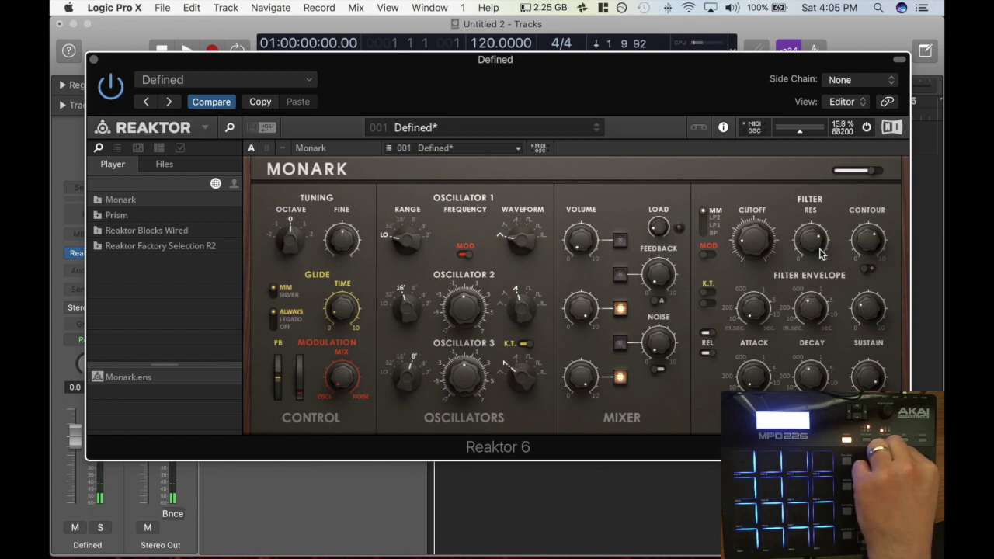